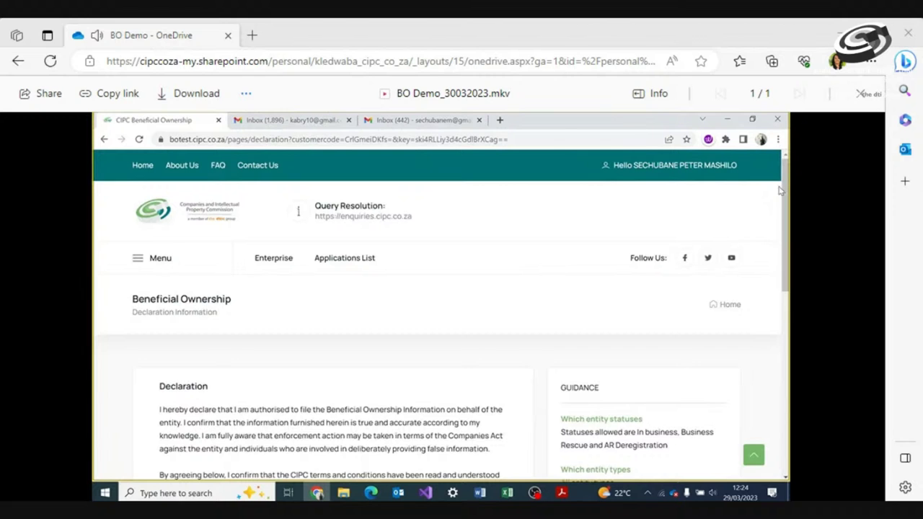
Accept the 'I Agree' declaration and continue to the Applications page
scroll(788, 186, down, 3)
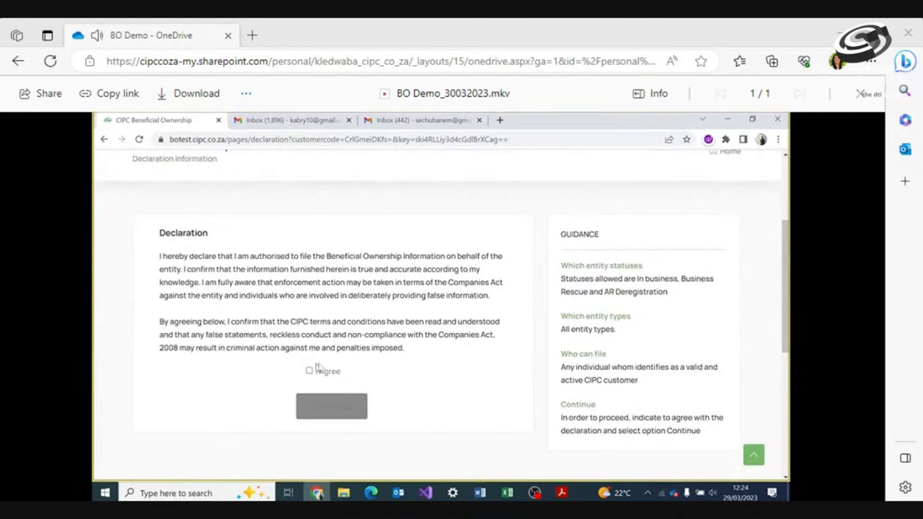
click(309, 371)
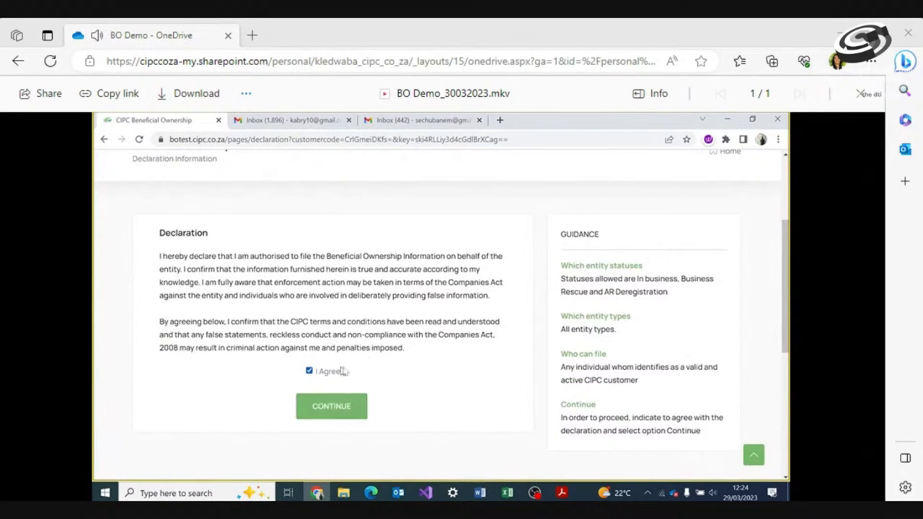
click(331, 409)
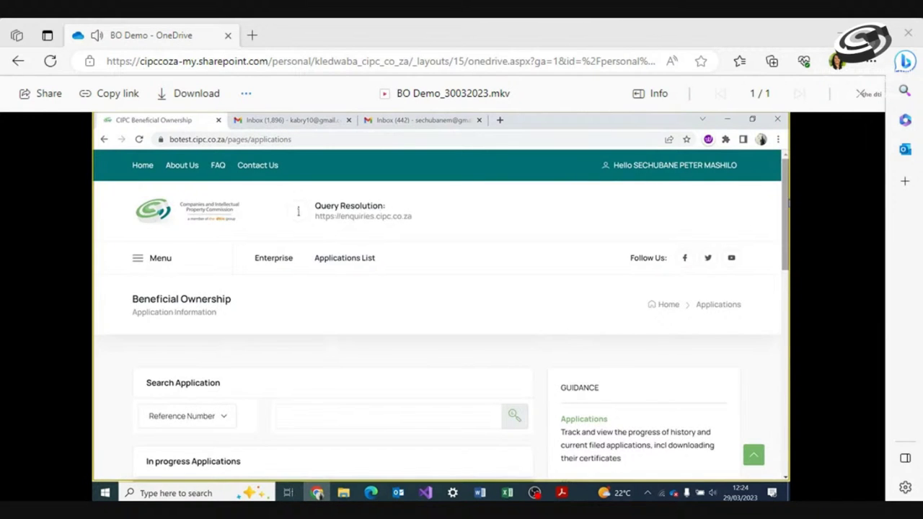
Start a new beneficial ownership filing from the Applications list
scroll(298, 210, down, 5)
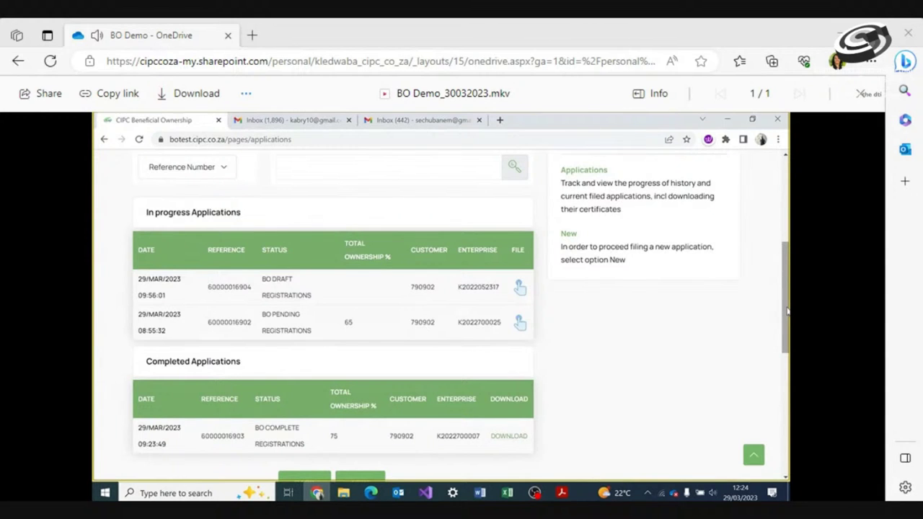
scroll(788, 310, down, 3)
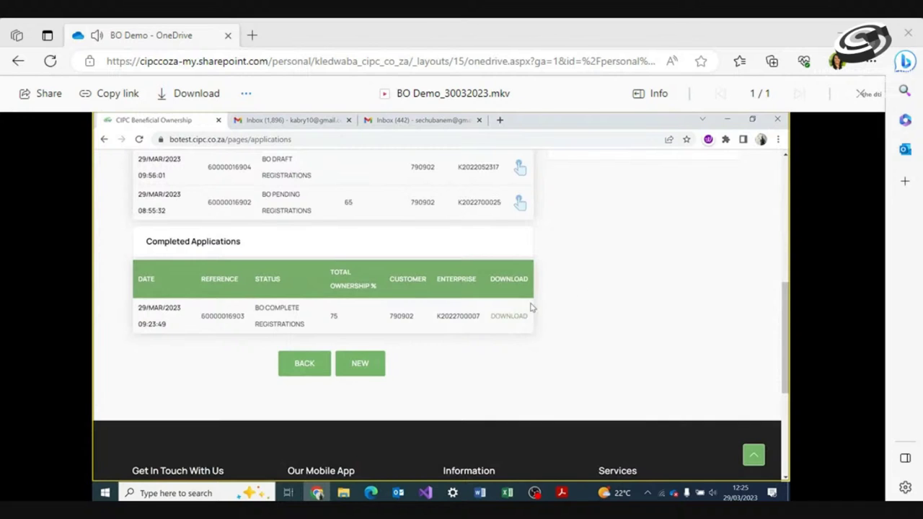
click(360, 363)
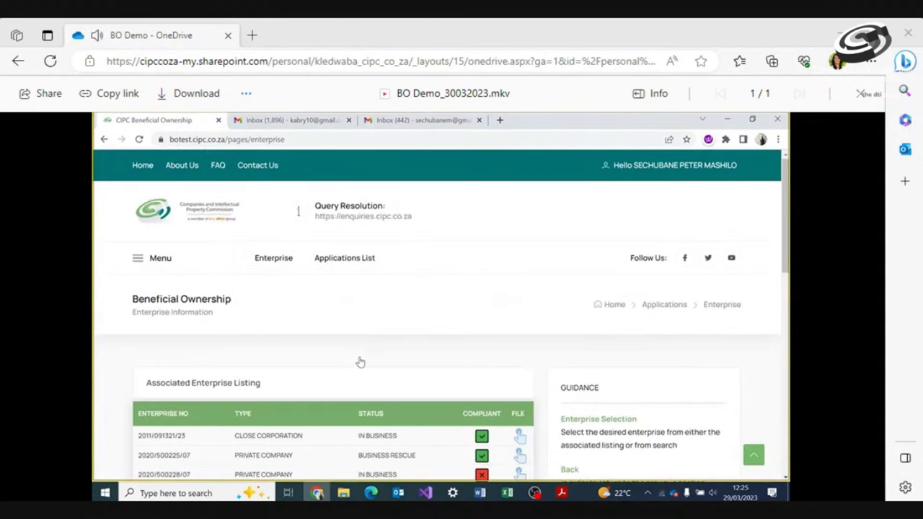
scroll(298, 211, down, 6)
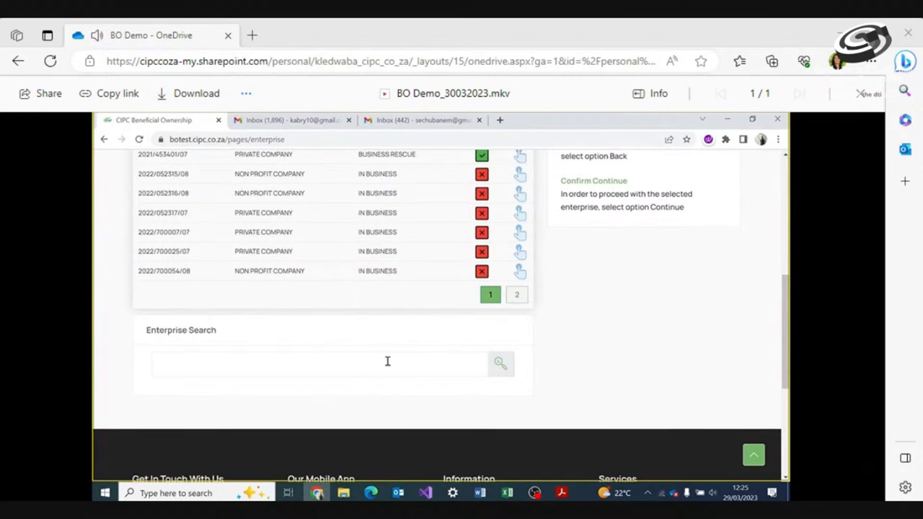
click(388, 361)
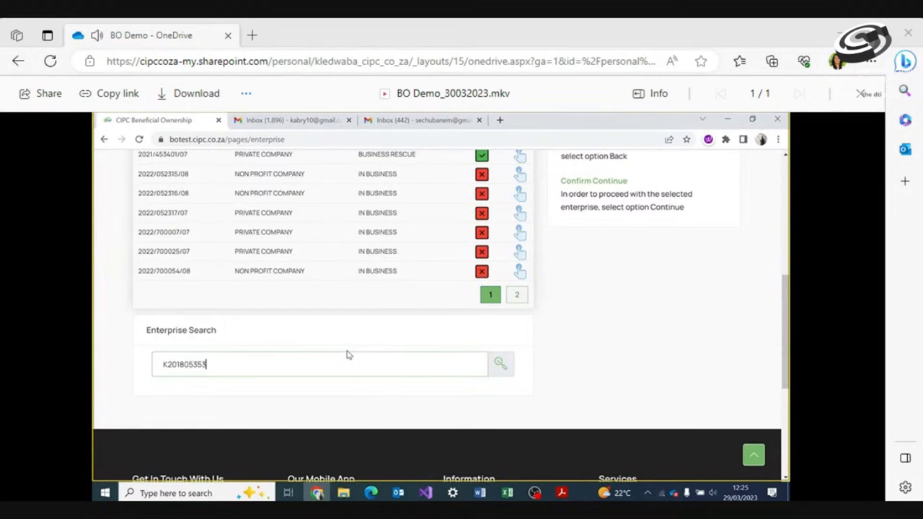
click(499, 364)
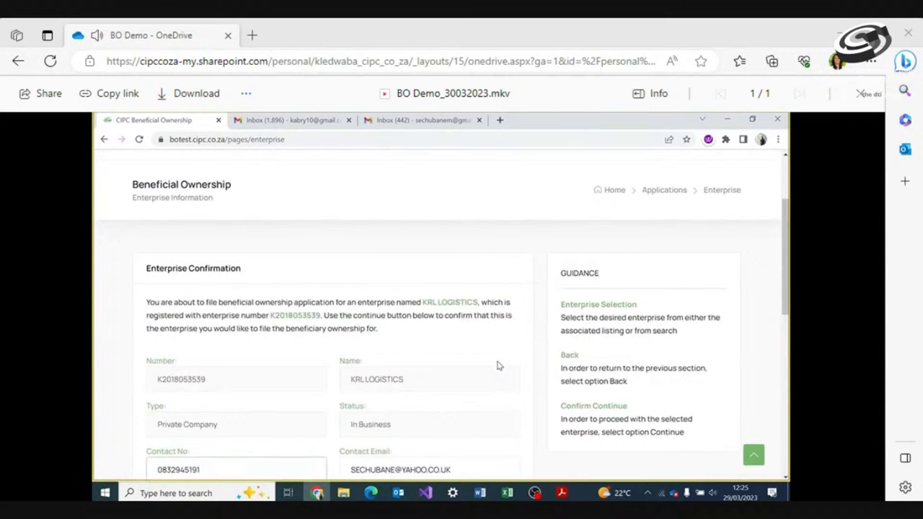
Upload Mandate.pdf as the KRL LOGISTICS mandate and continue to the Register
drag(789, 236, 789, 287)
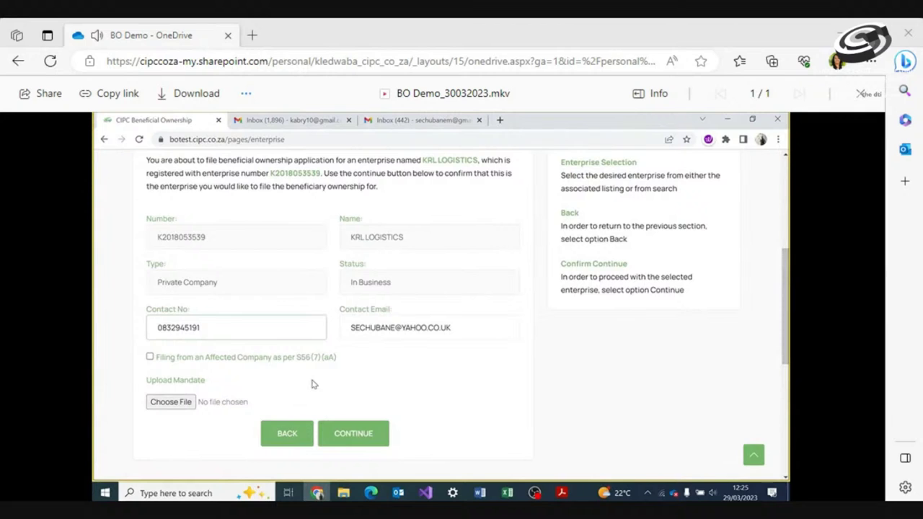
click(171, 403)
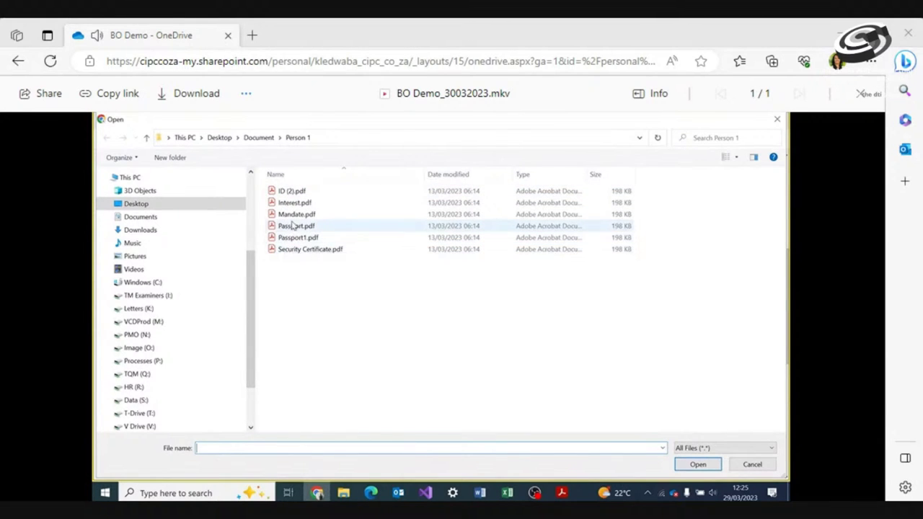
click(296, 215)
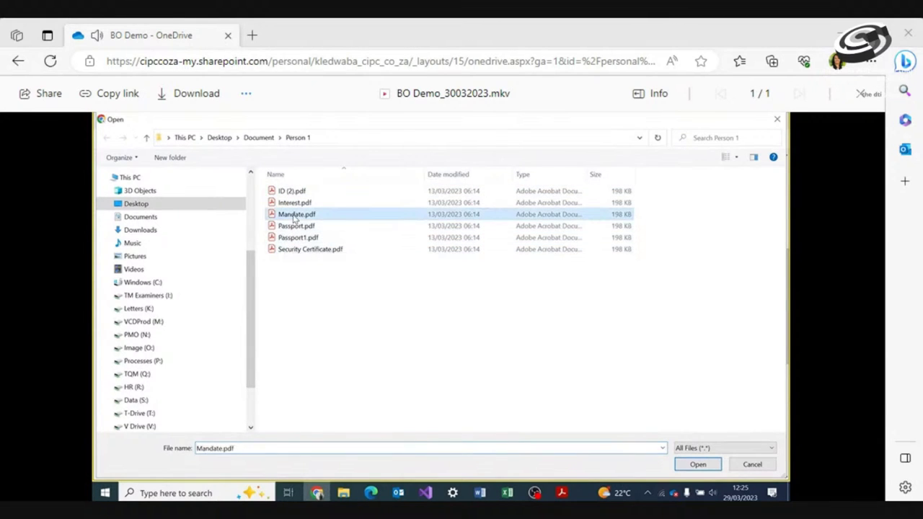
click(698, 464)
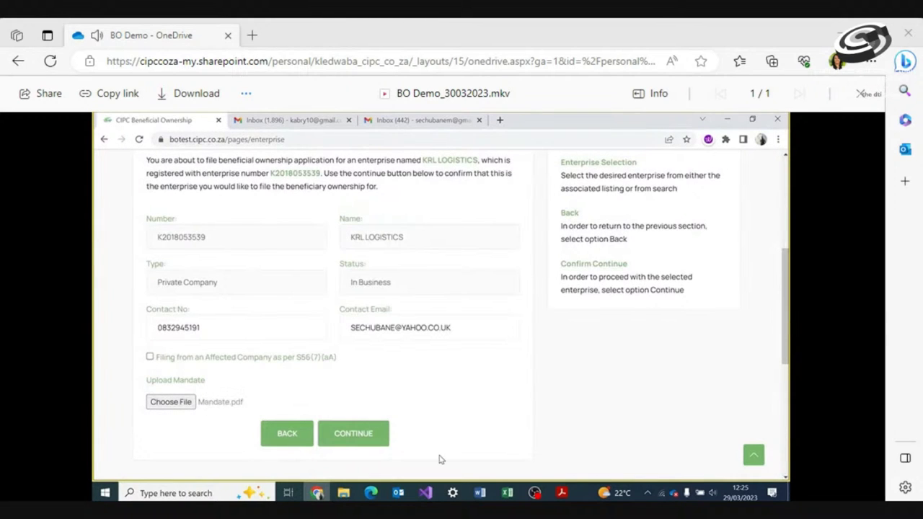
click(361, 434)
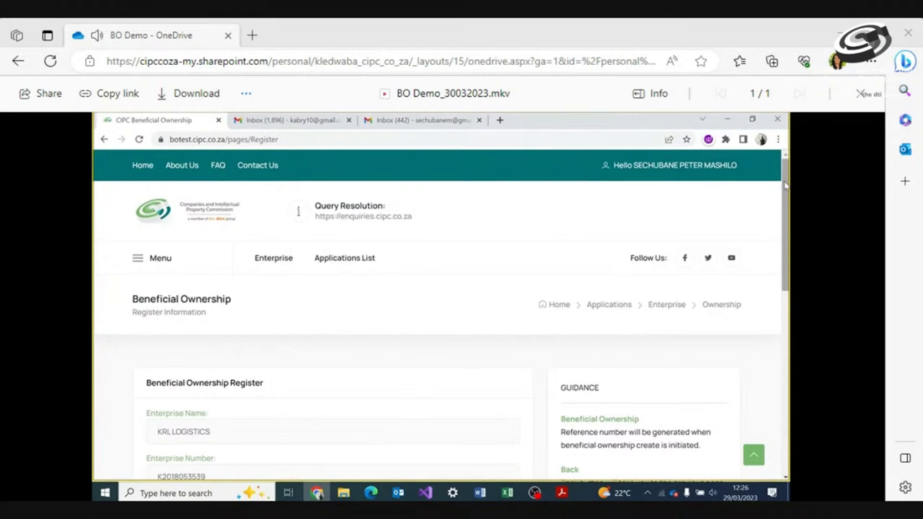
Continue past the Register and add a new natural person owner on the Ownership page
drag(786, 186, 779, 272)
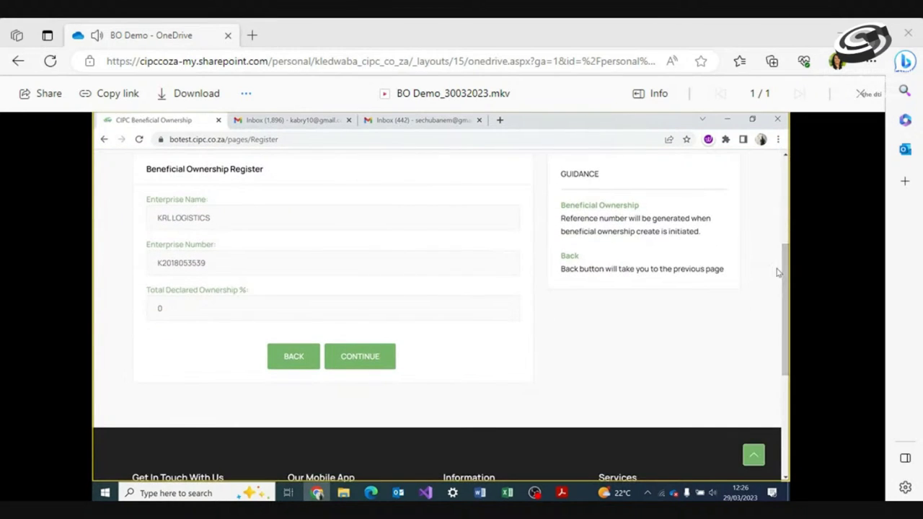
scroll(779, 274, up, 1)
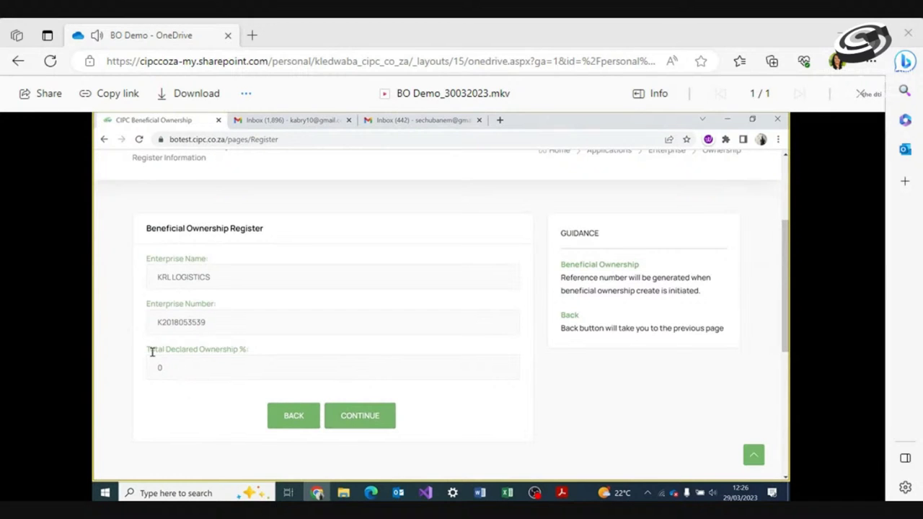
click(359, 423)
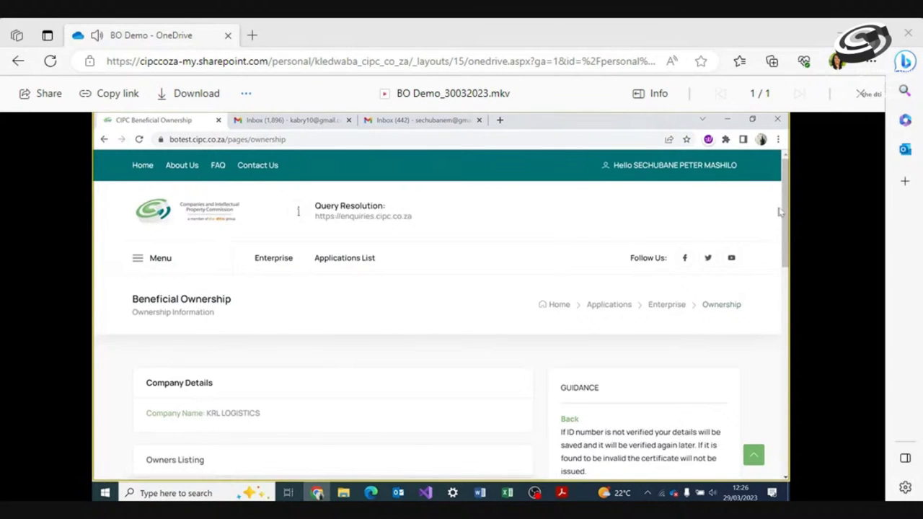
drag(784, 211, 784, 280)
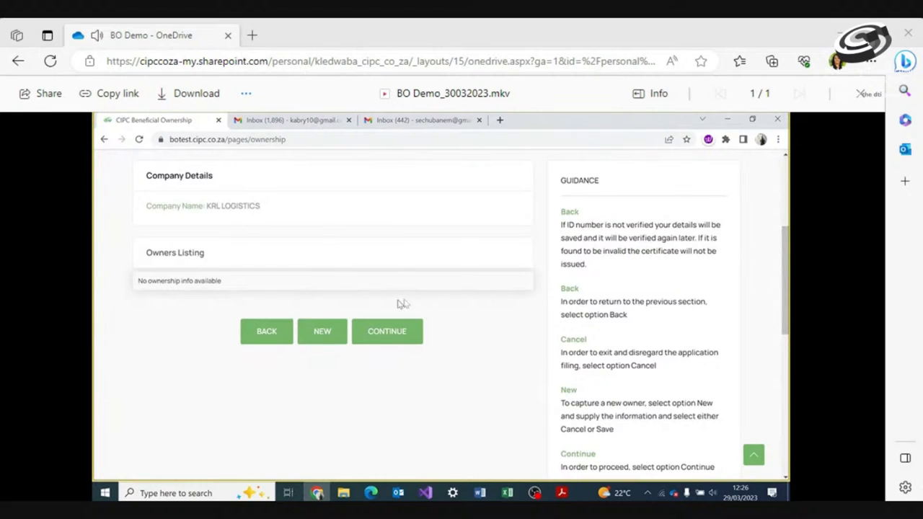
click(323, 331)
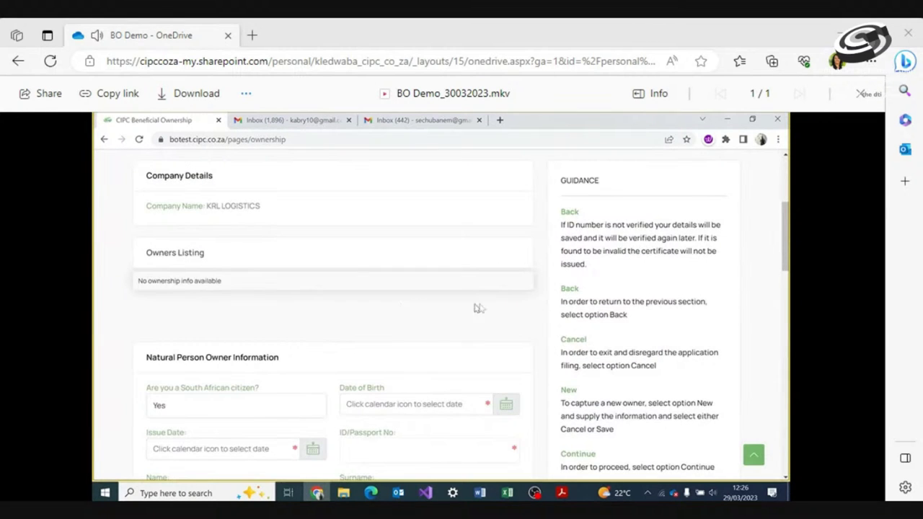
click(506, 405)
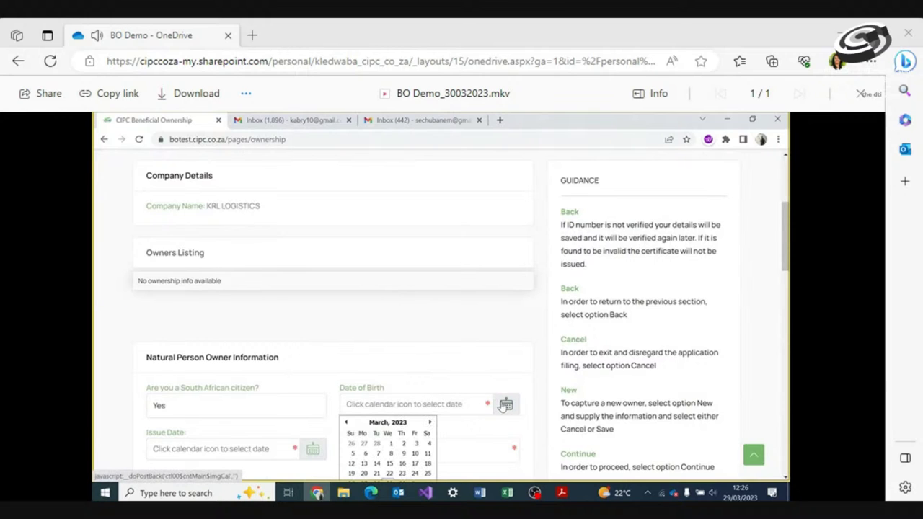
click(387, 424)
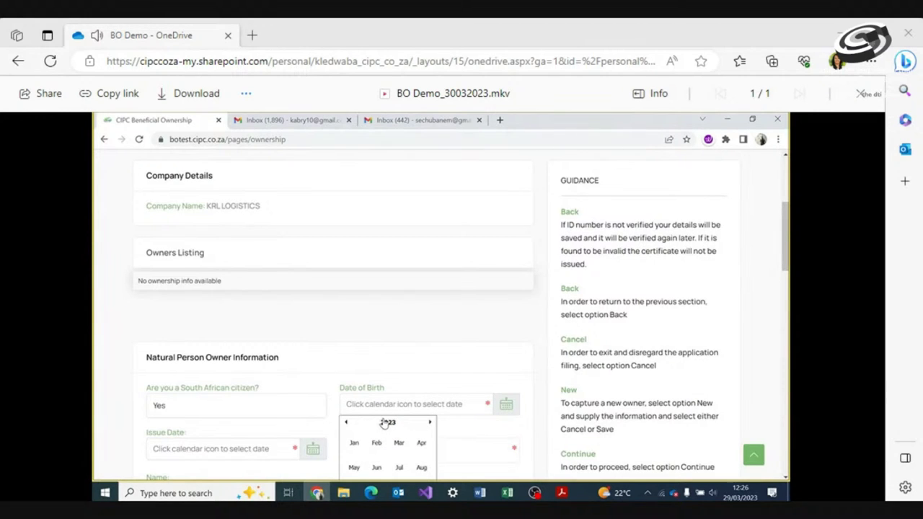
click(387, 424)
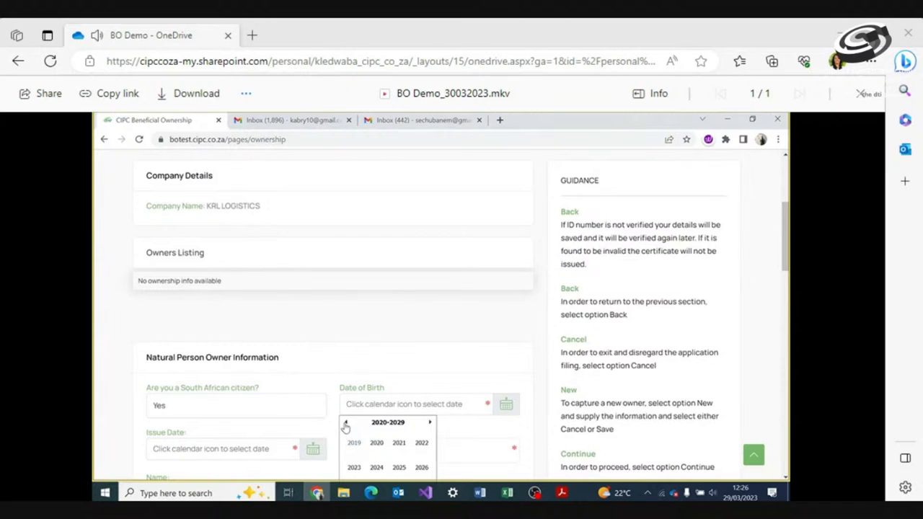
click(346, 426)
click(345, 425)
click(345, 425)
click(346, 426)
click(354, 444)
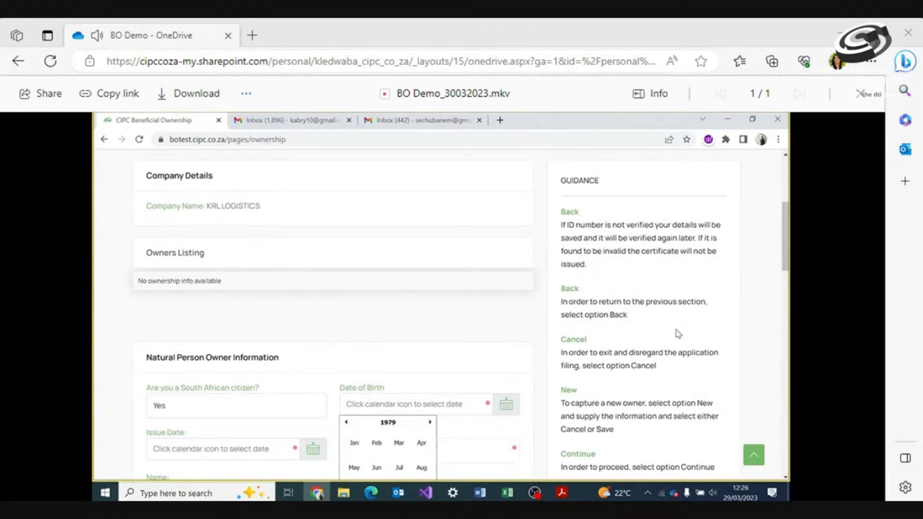
drag(782, 225, 779, 282)
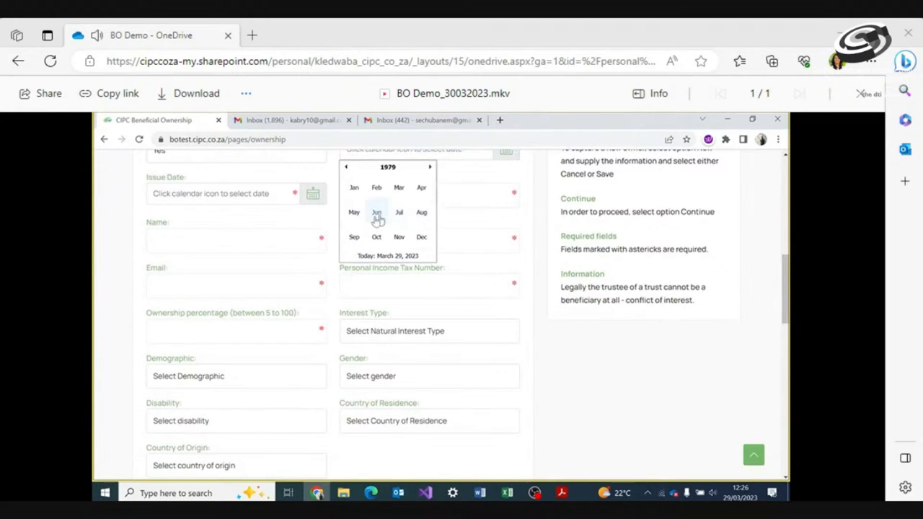
click(354, 238)
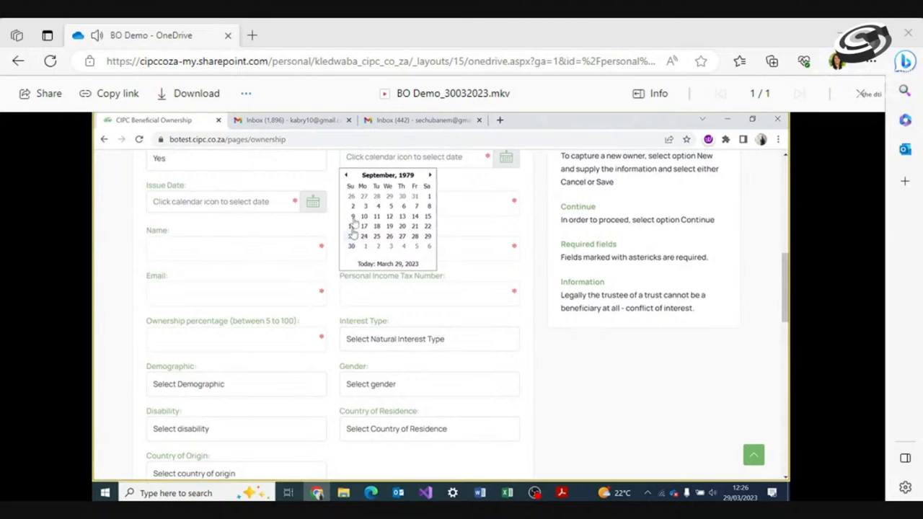
click(352, 206)
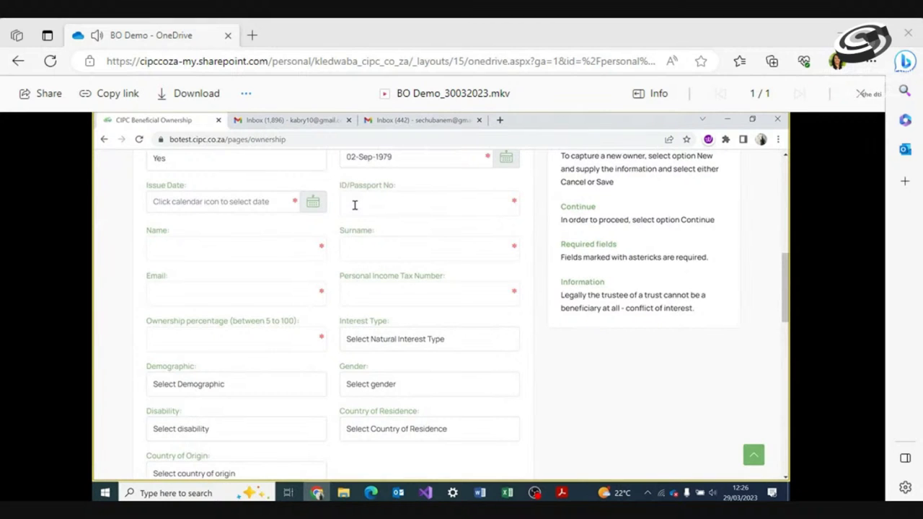
Set the owner's Issue Date to 23-Nov-2007
click(313, 202)
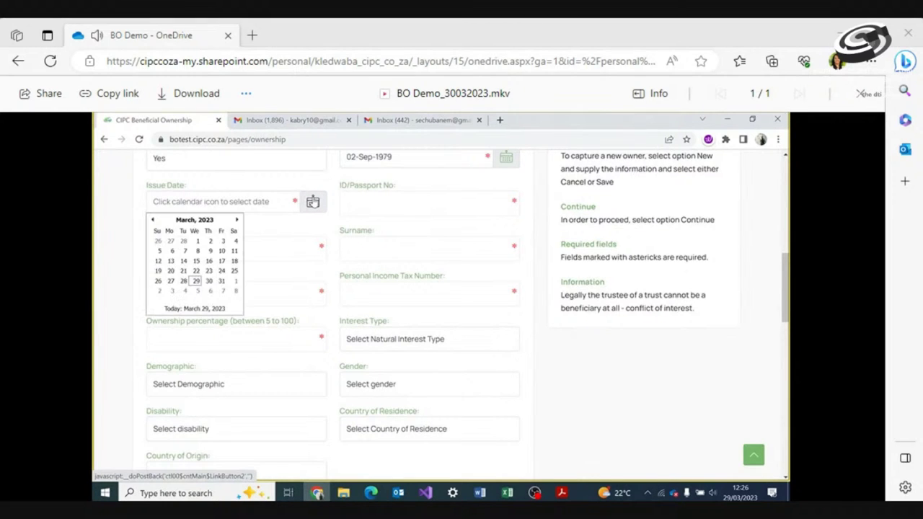
click(197, 220)
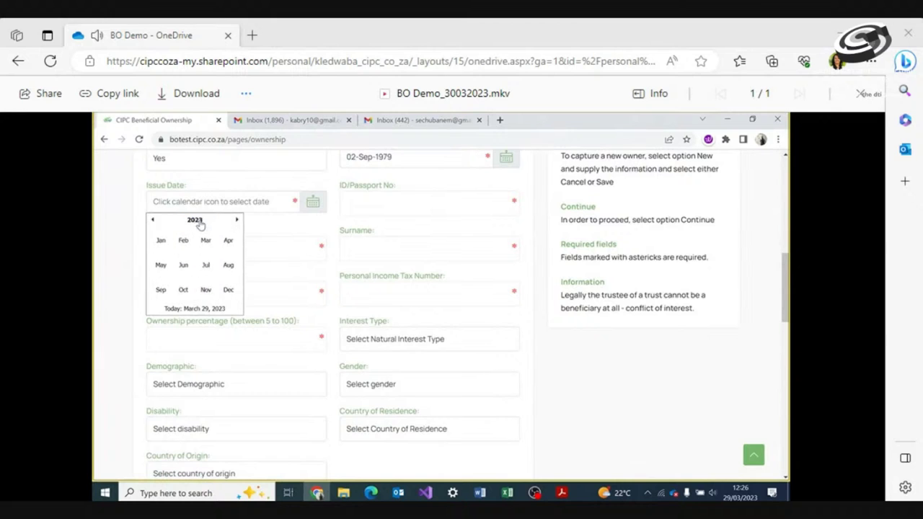
click(196, 220)
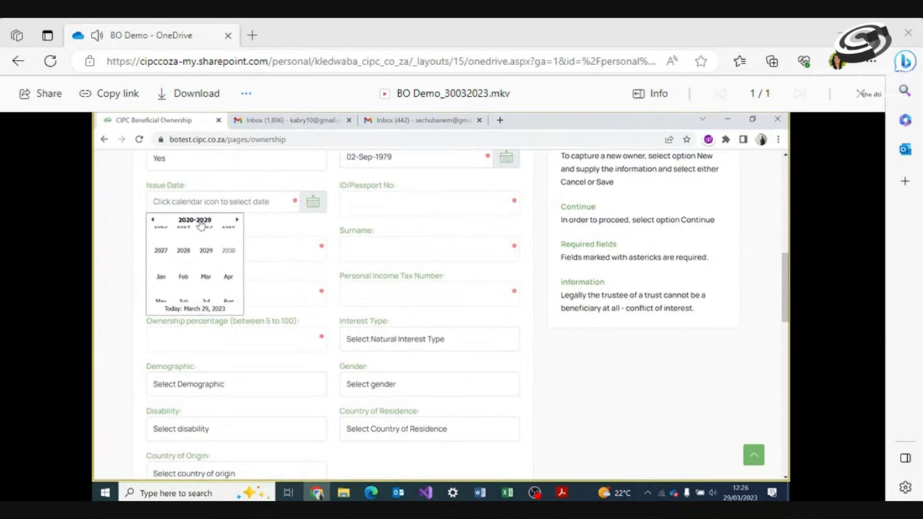
double_click(154, 223)
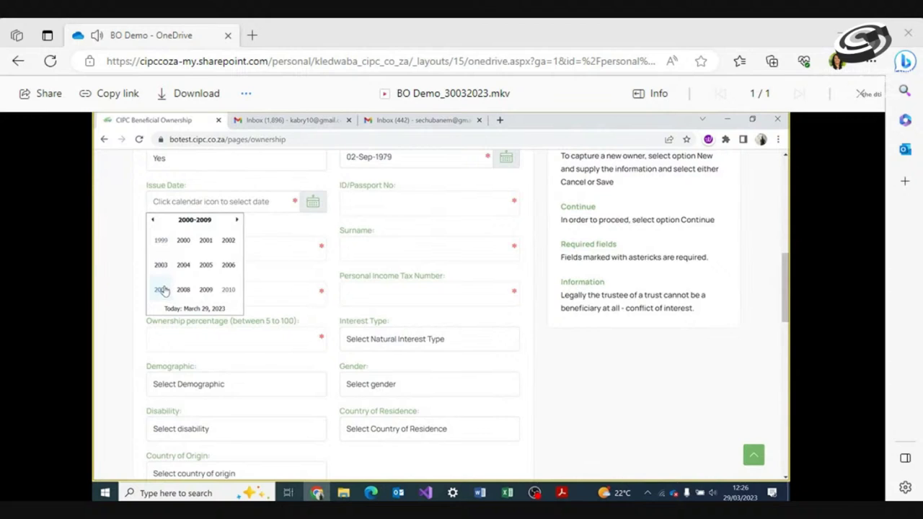
click(162, 289)
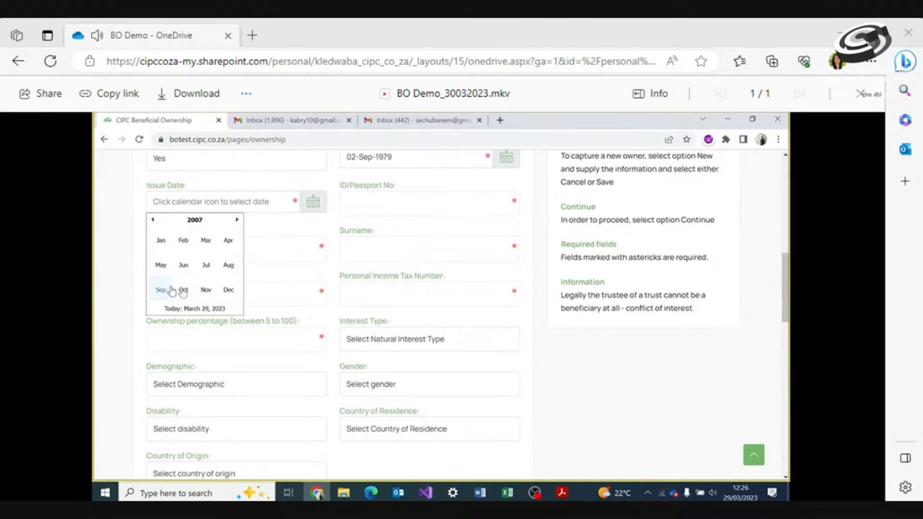
click(205, 289)
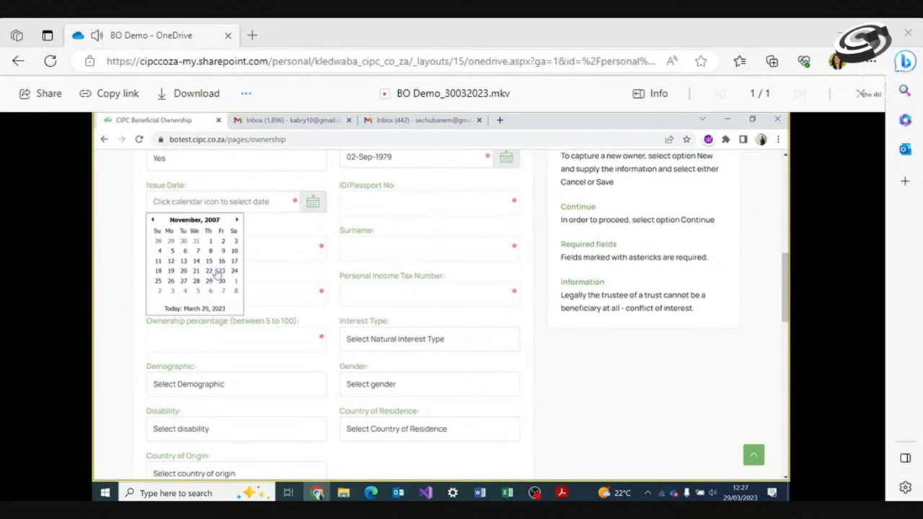
click(219, 270)
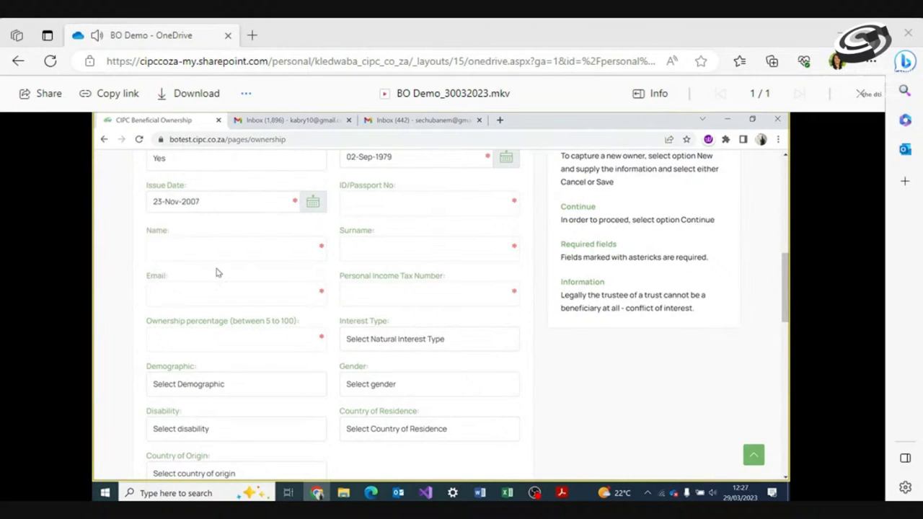
click(400, 202)
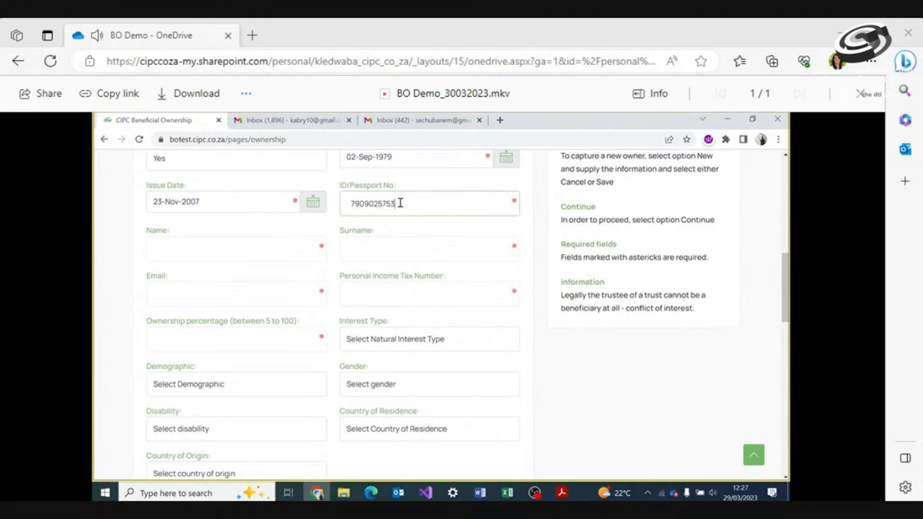
Enter the owner's ID number, e-mail address and income tax number, with 95% ownership
click(281, 228)
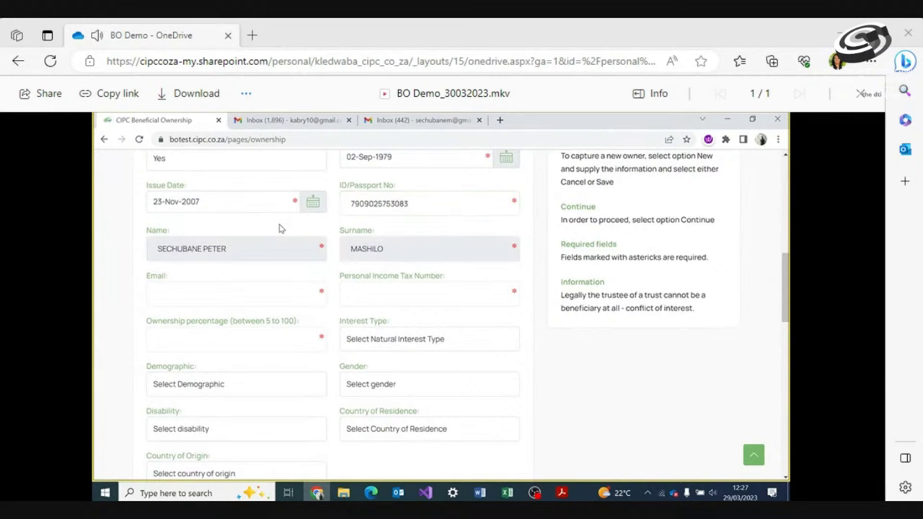
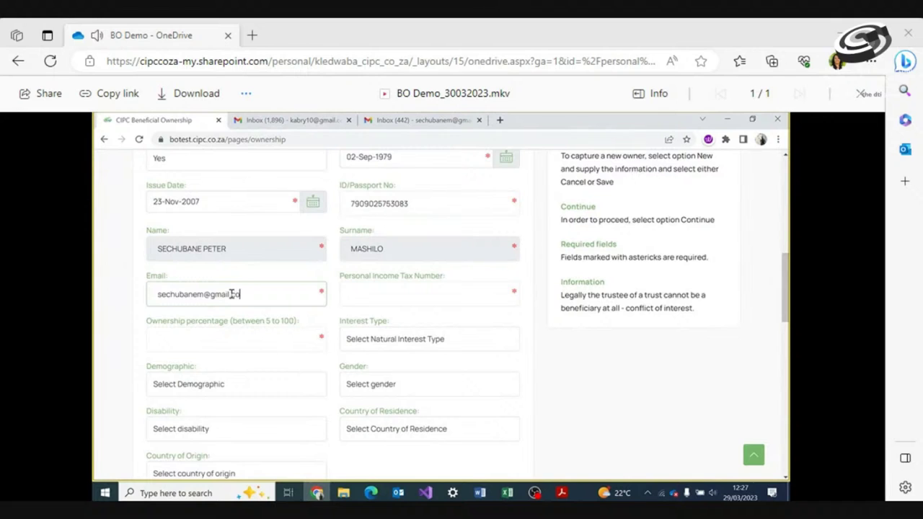
click(372, 290)
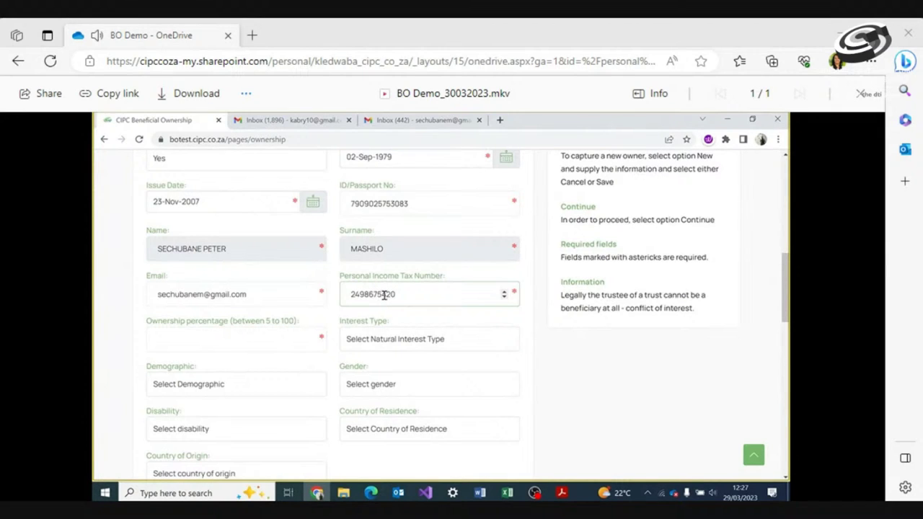
click(257, 345)
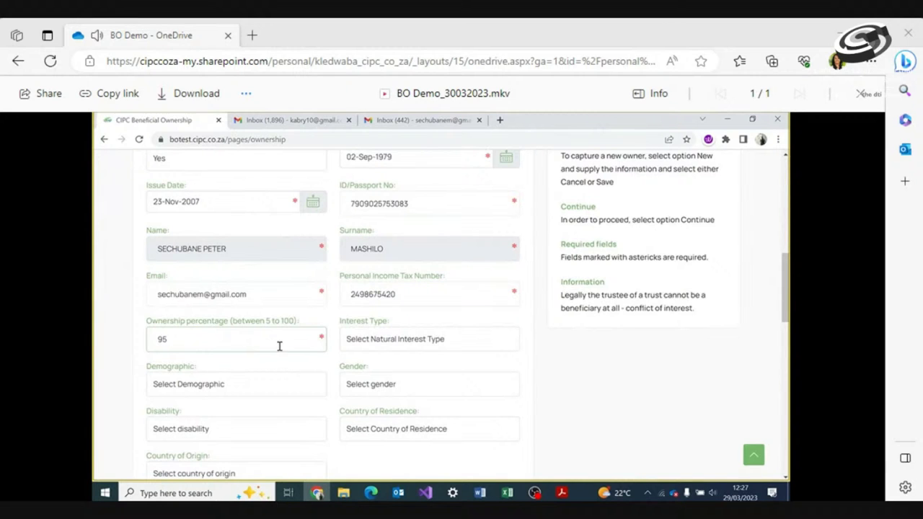
click(391, 355)
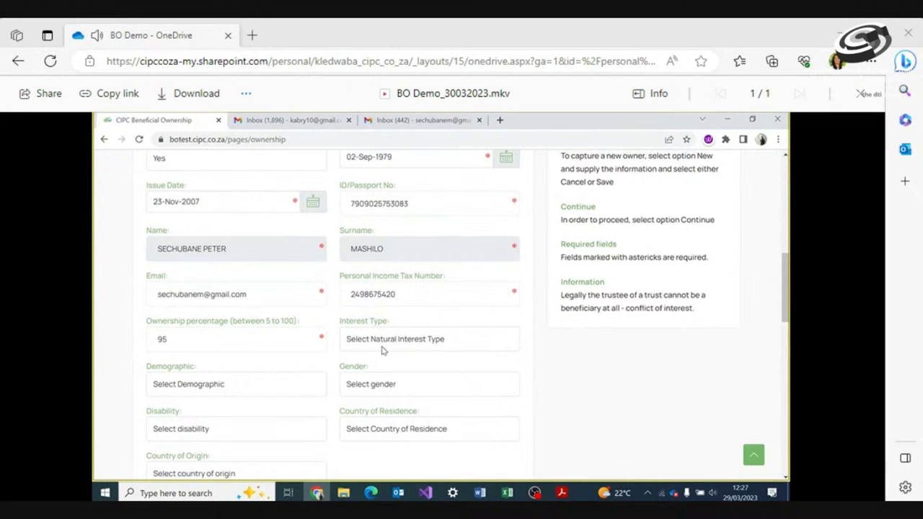
Set interest type Shareholding, demographic African, gender Male, and Not Disabled
click(383, 345)
click(378, 186)
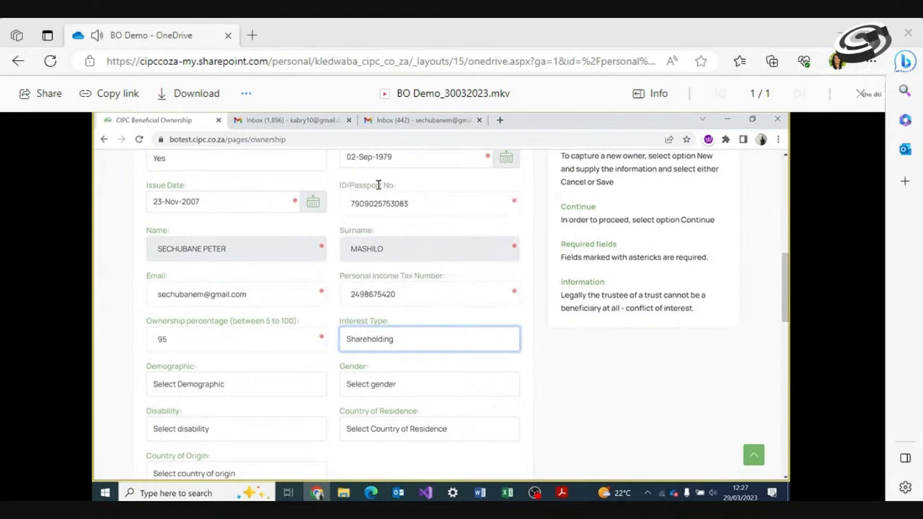
click(241, 389)
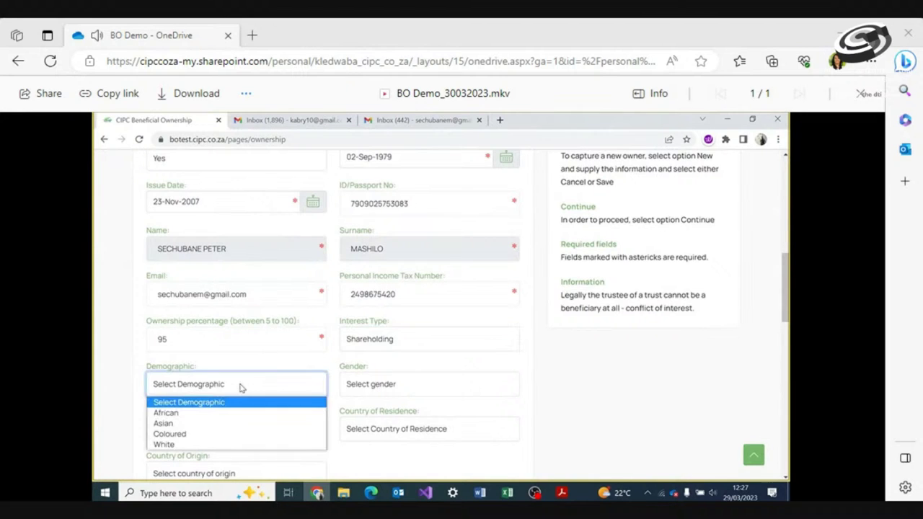
click(225, 414)
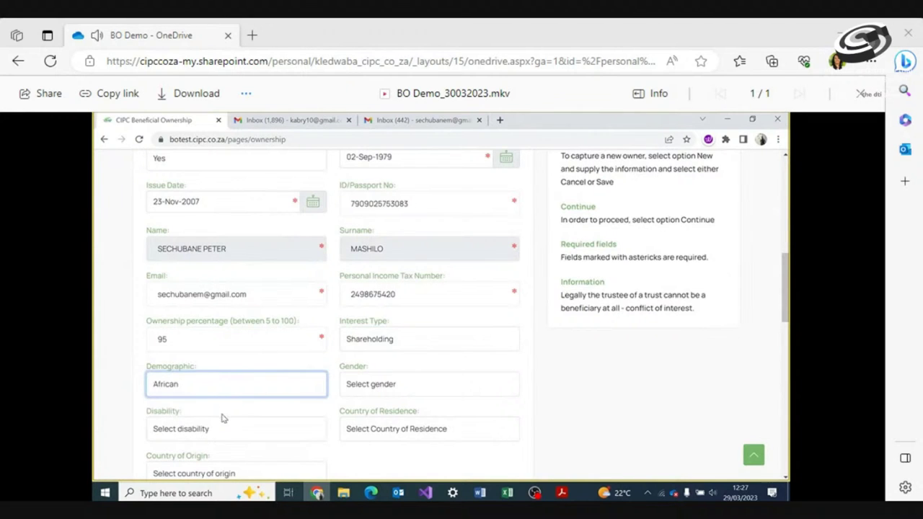
click(403, 384)
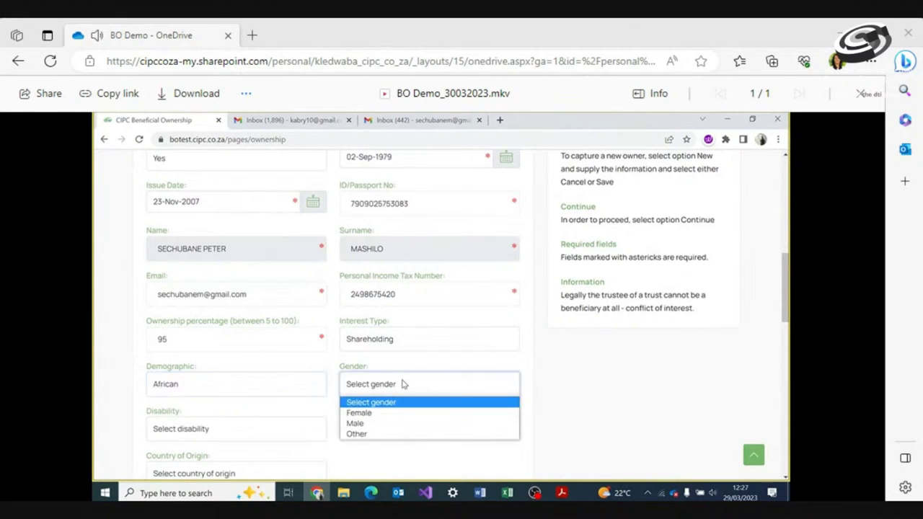
click(380, 424)
click(263, 429)
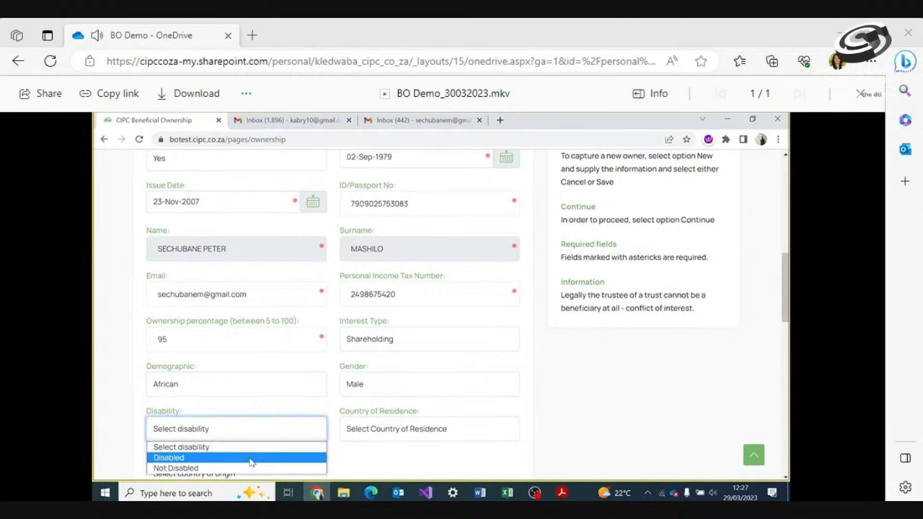
click(251, 471)
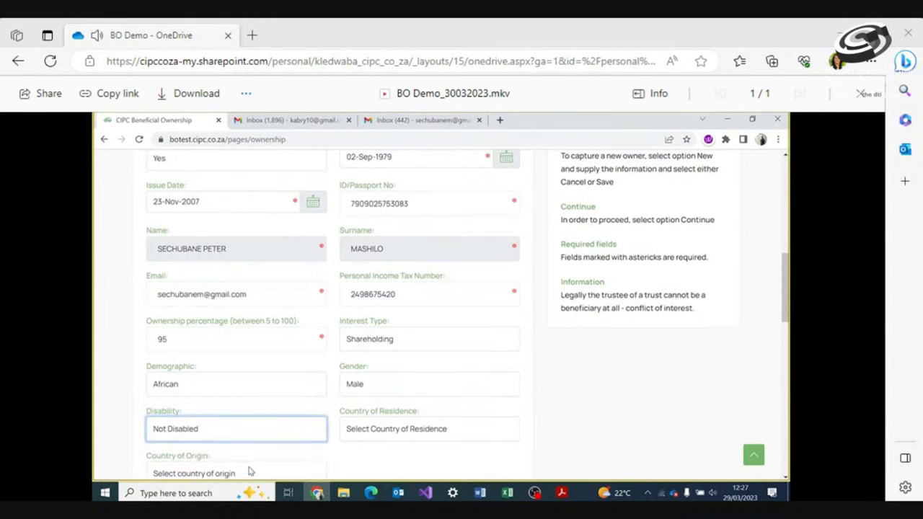
Set both country of residence and country of origin to South Africa
click(409, 427)
click(383, 223)
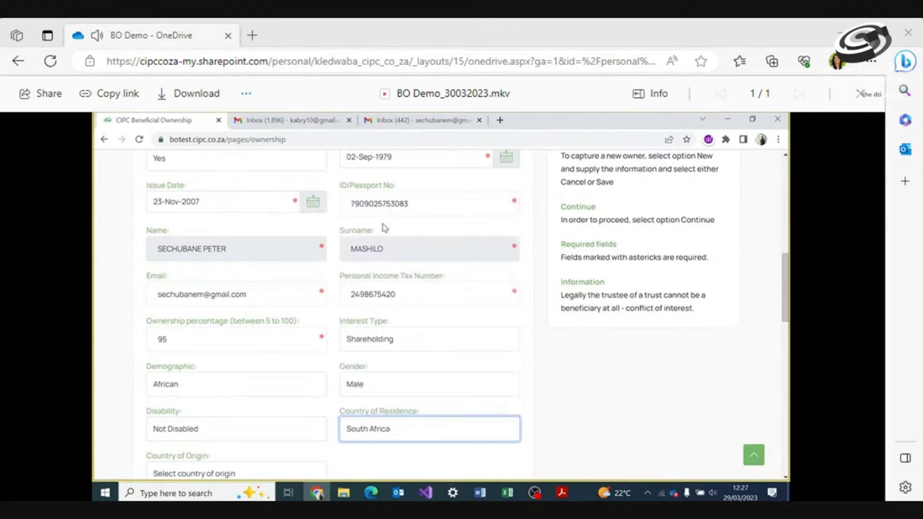
drag(787, 285, 787, 326)
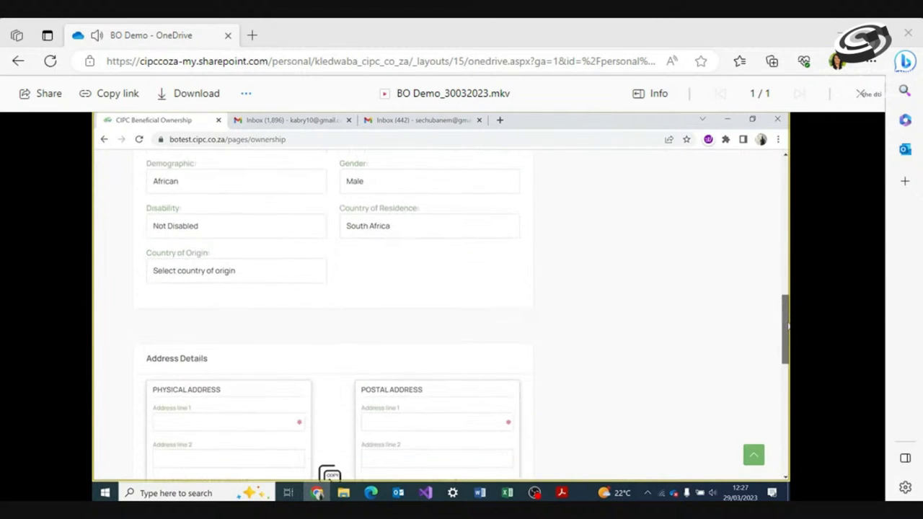
click(294, 274)
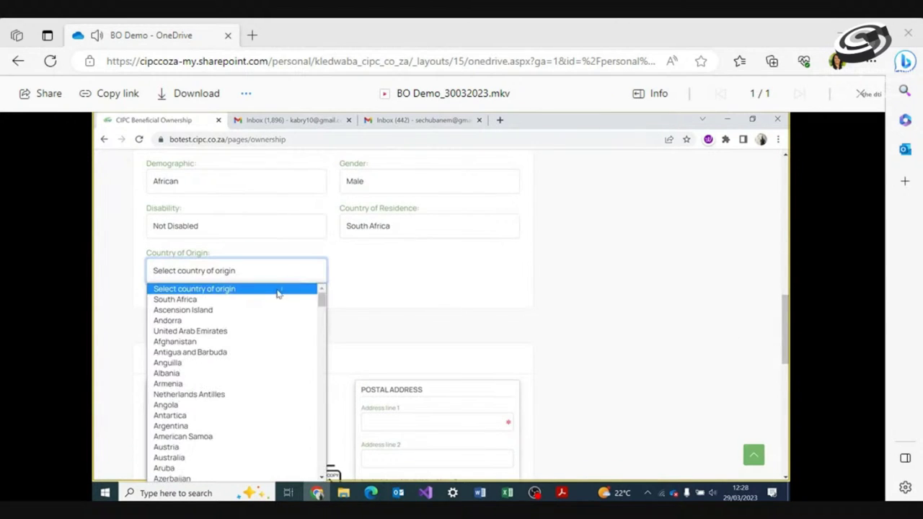
click(274, 301)
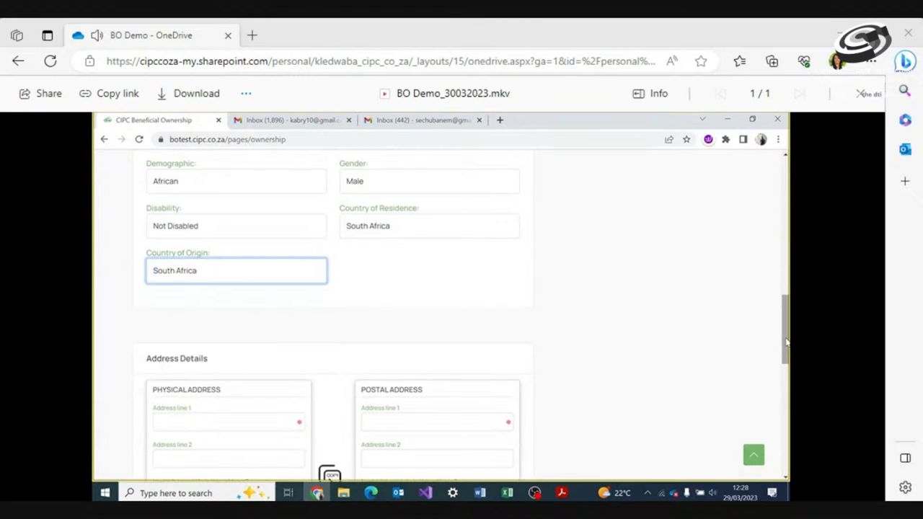
Enter '10' in the first line of the owner's physical address
drag(782, 330, 784, 371)
click(238, 261)
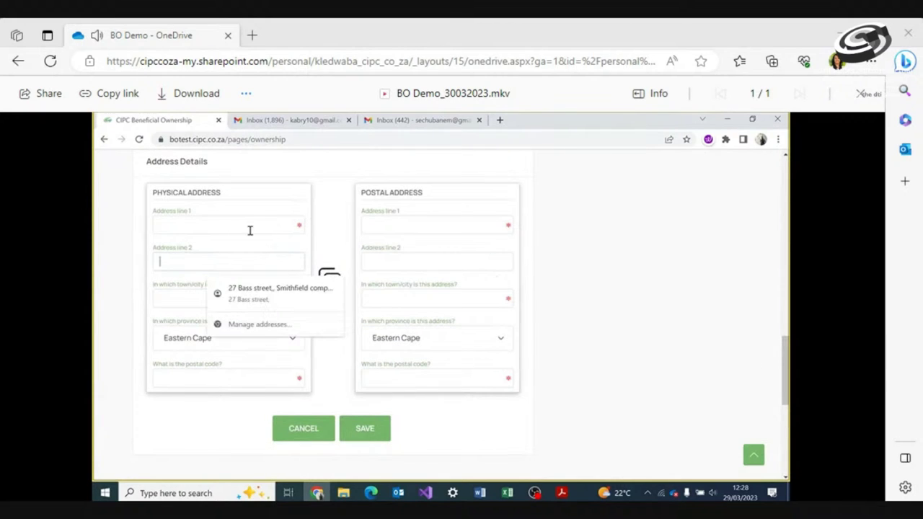
click(244, 226)
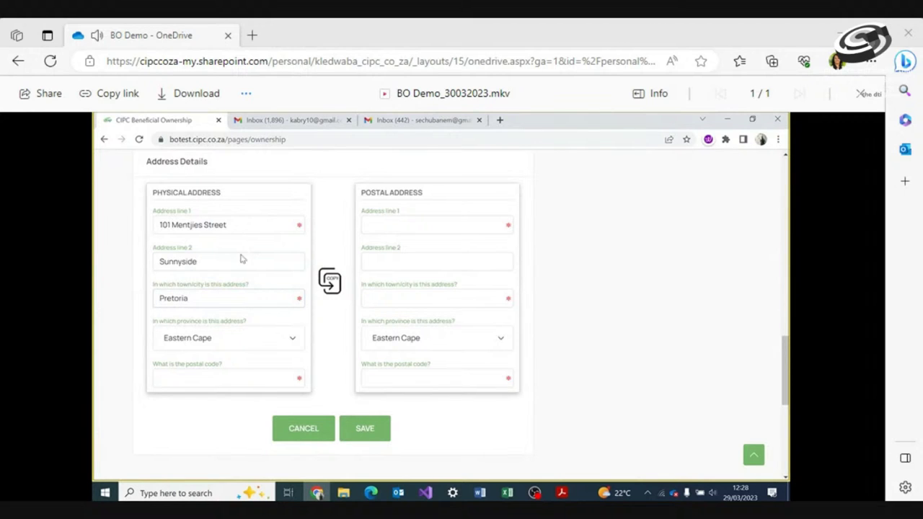
click(222, 344)
Choose the province for the owner's physical address
click(224, 346)
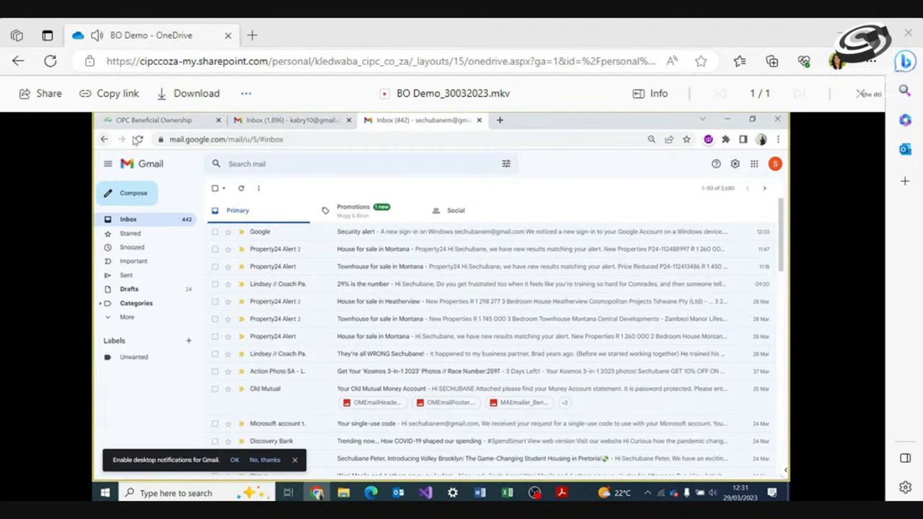
Copy the verification link from the CIPC Email OTP for BOREG message in Gmail
click(139, 140)
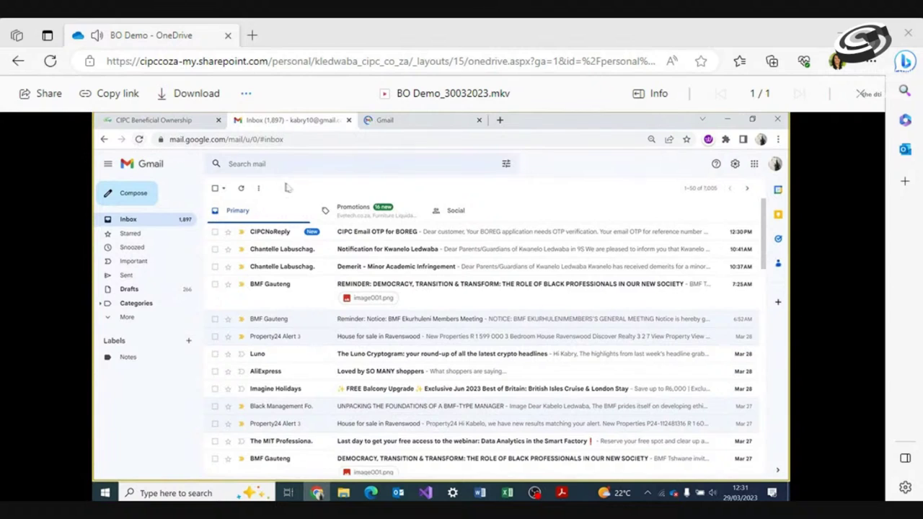
click(415, 234)
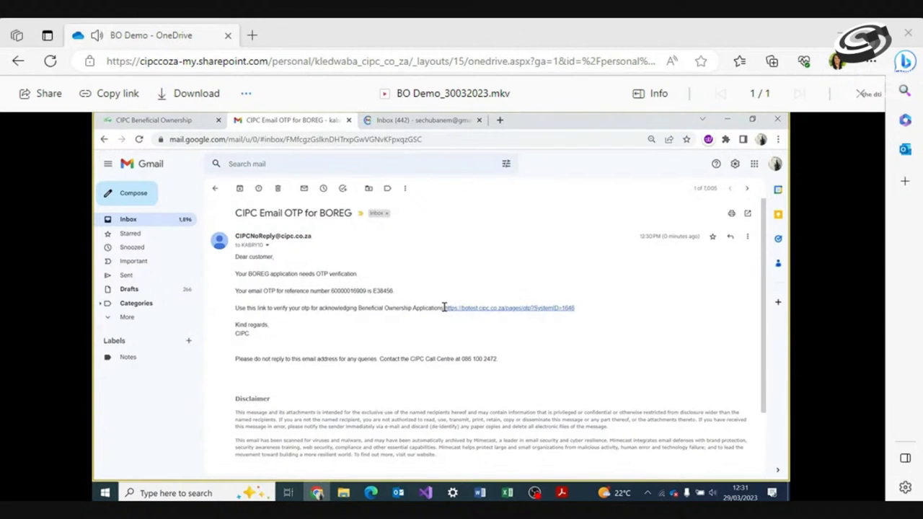
drag(444, 308, 582, 310)
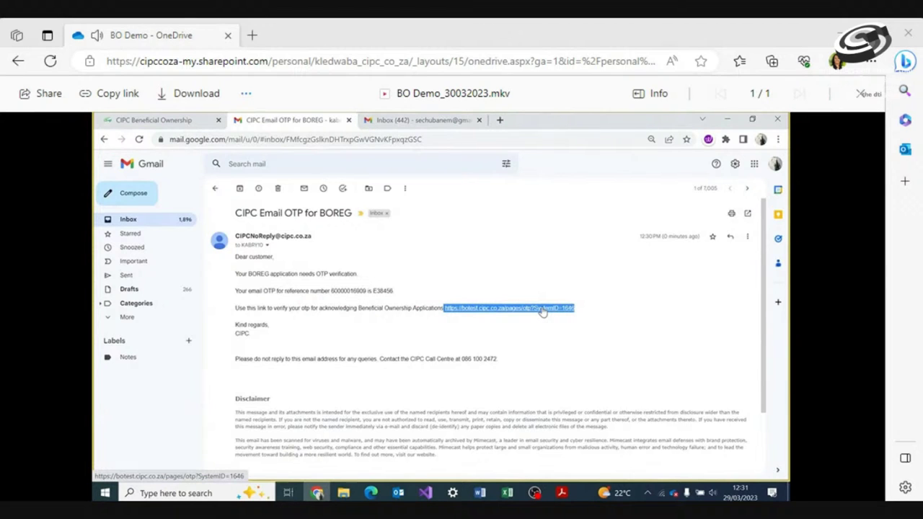
right_click(542, 310)
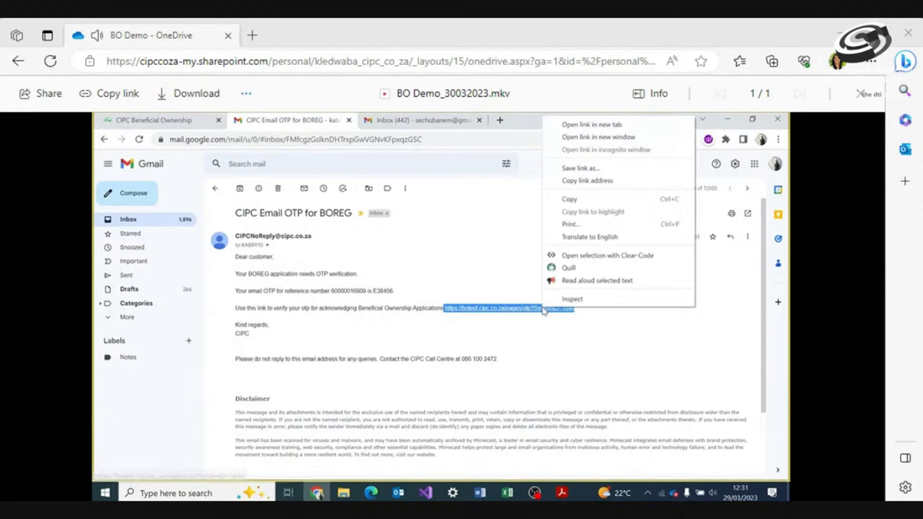
click(581, 202)
click(372, 494)
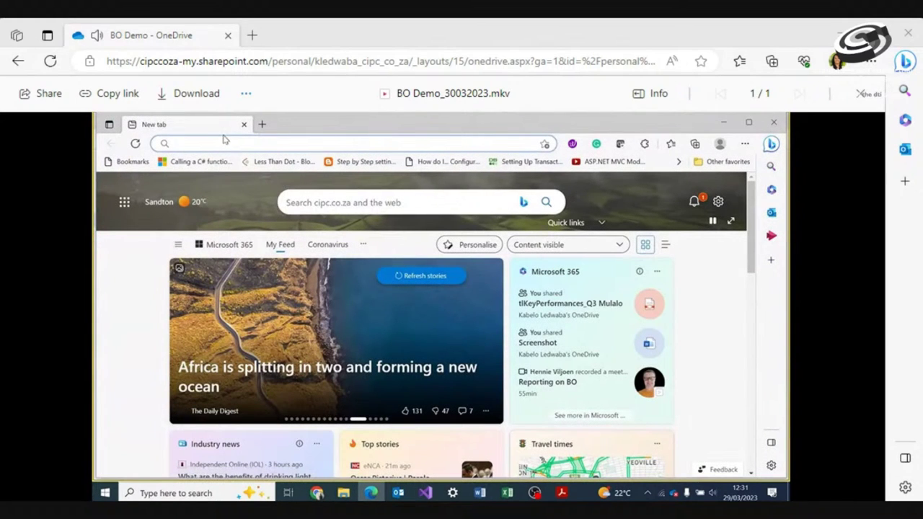
Load the pasted OTP confirmation link and open the validation form for the unconfirmed owner
key(ctrl+v)
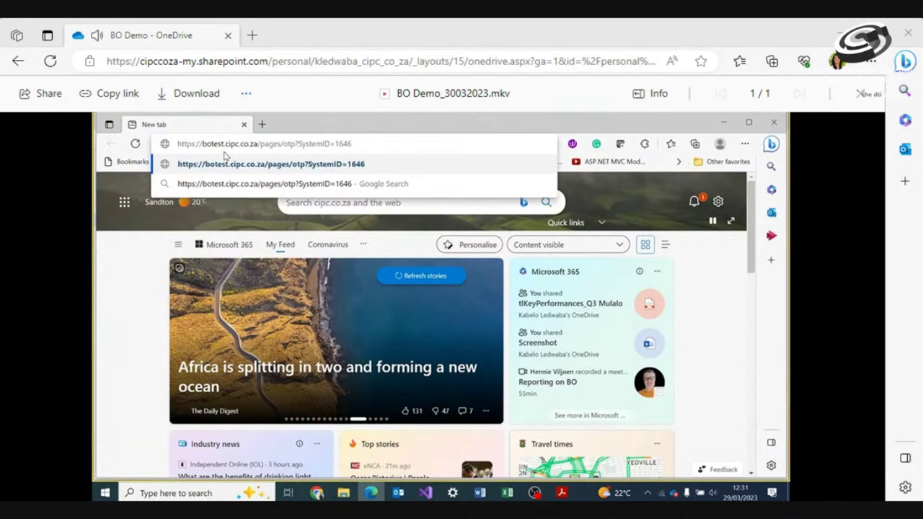
key(Return)
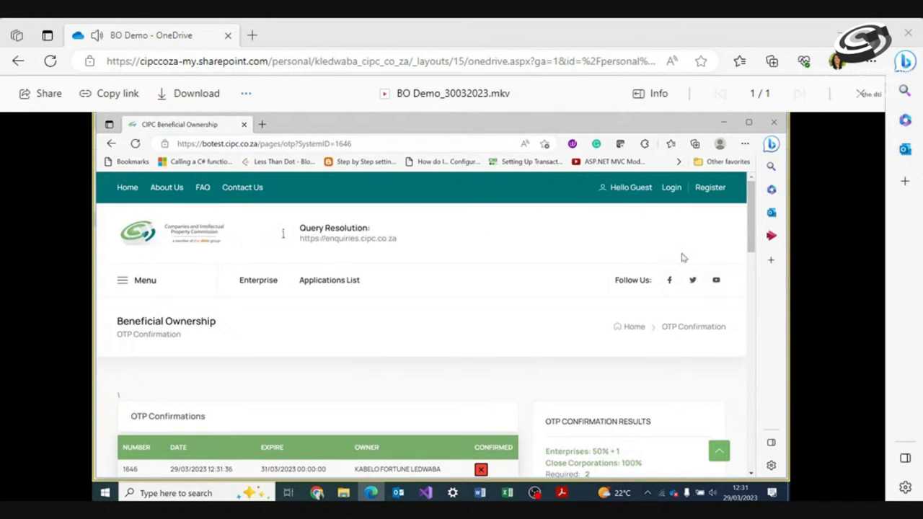
scroll(750, 238, down, 3)
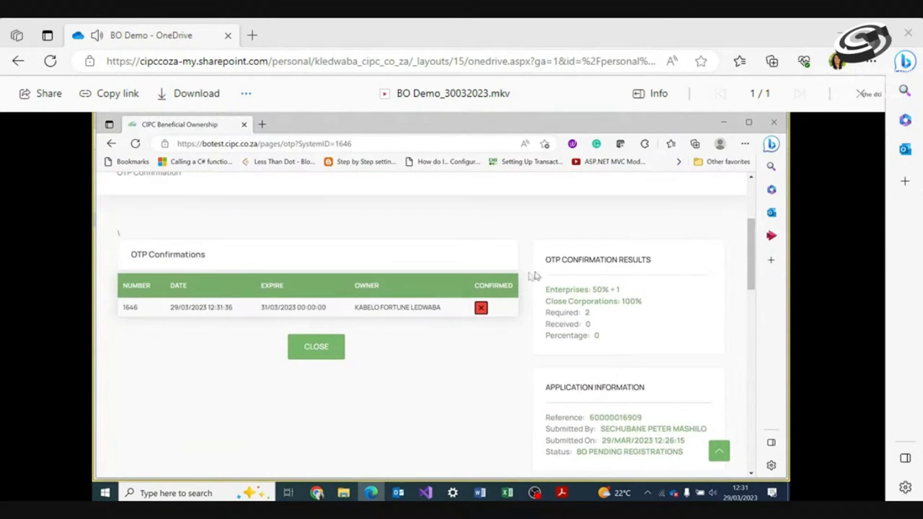
click(481, 308)
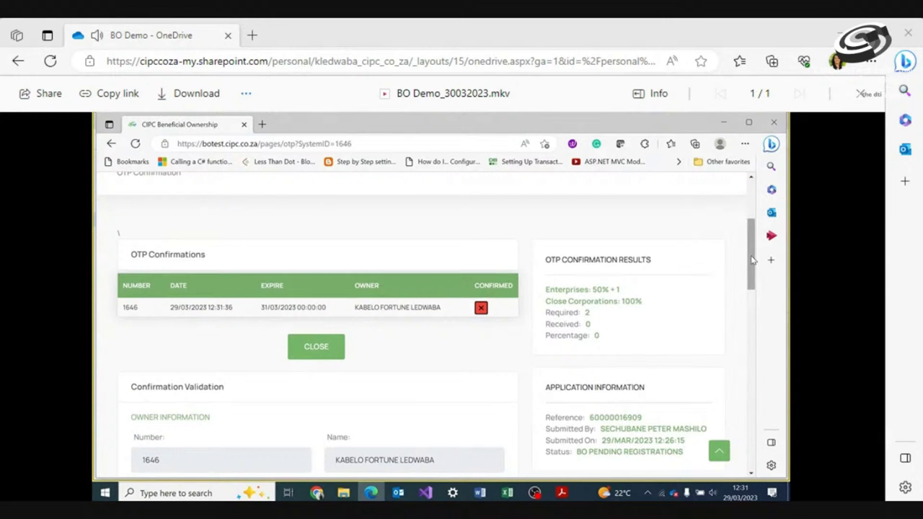
drag(752, 260, 755, 307)
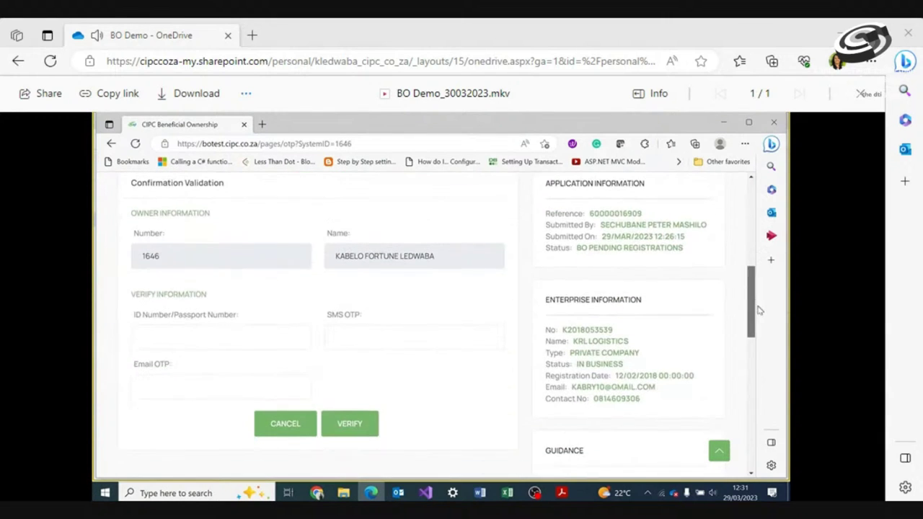
Enter the owner's ID or passport number and the SMS OTP to confirm the owner
click(220, 339)
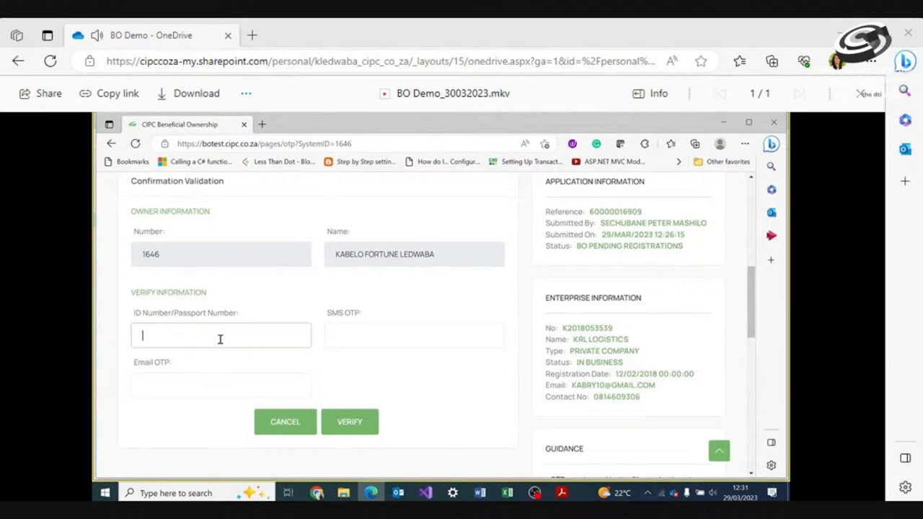
click(374, 333)
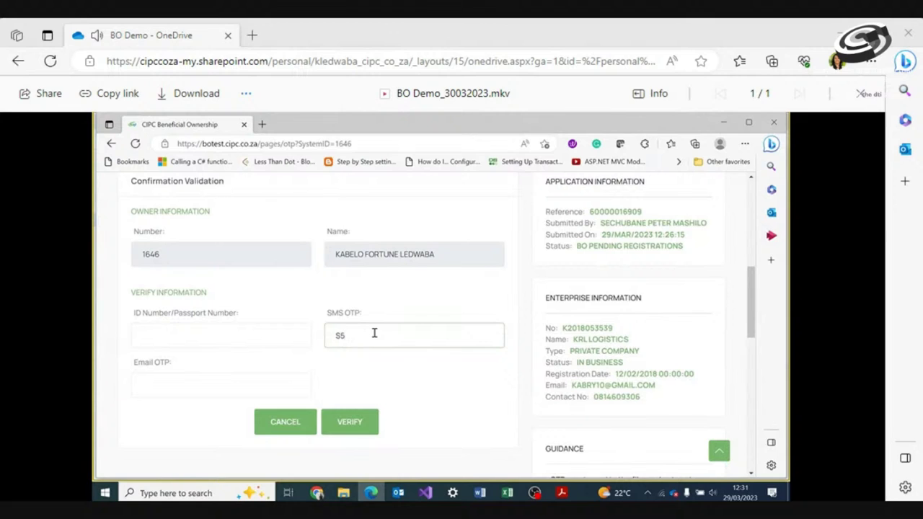
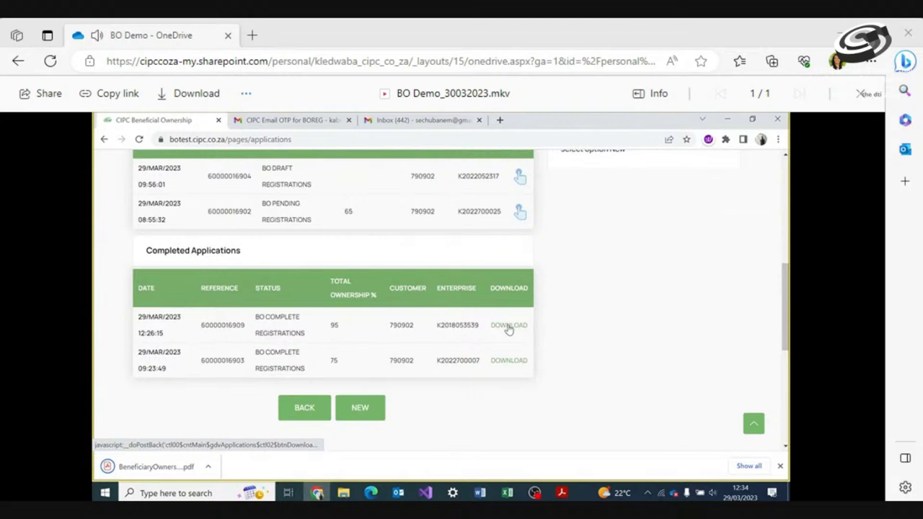
Download the KRL LOGISTICS certificate, then open the Gmail confirmation email's PDF attachment
click(509, 326)
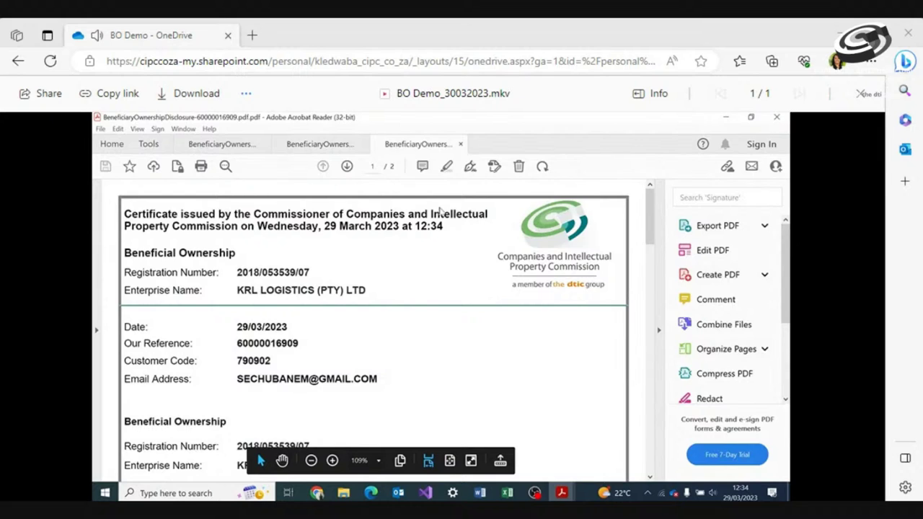
key(alt+Tab)
click(385, 124)
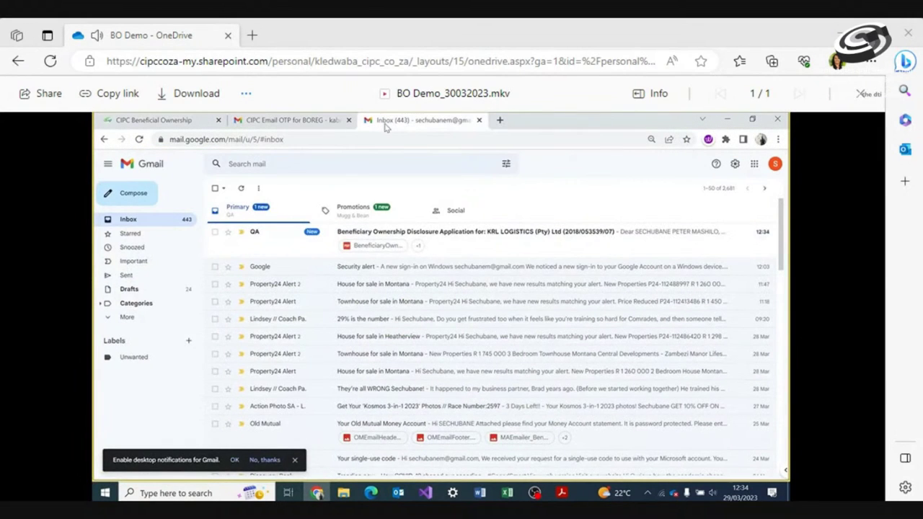
click(443, 238)
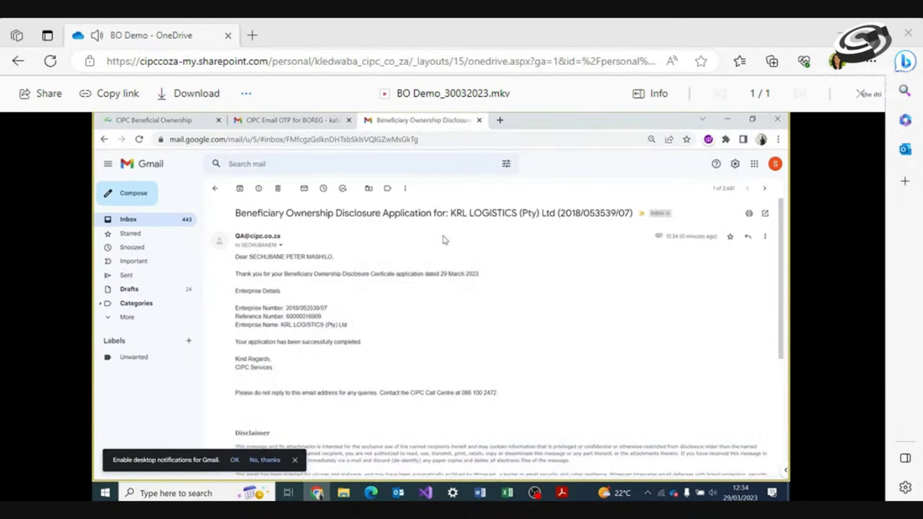
drag(779, 315, 752, 428)
click(281, 354)
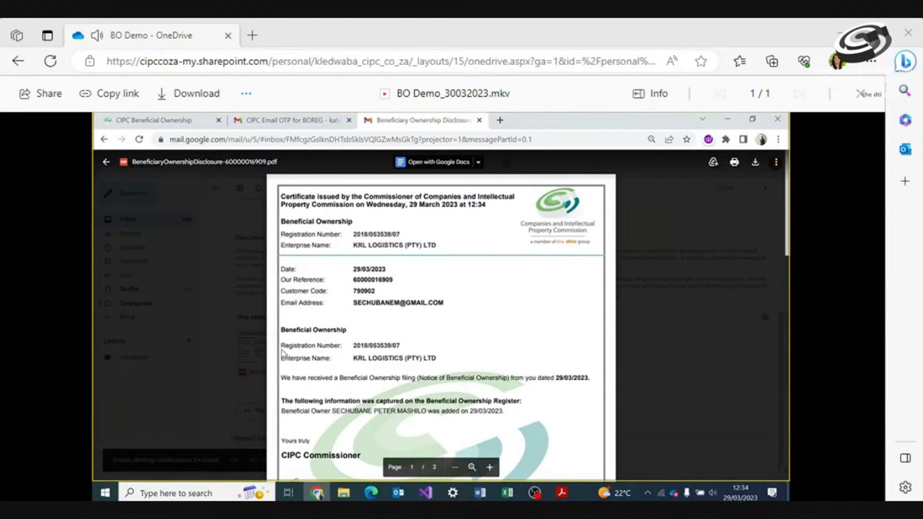
Scroll through the KRL LOGISTICS disclosure certificate preview down to its second page
scroll(282, 351, down, 3)
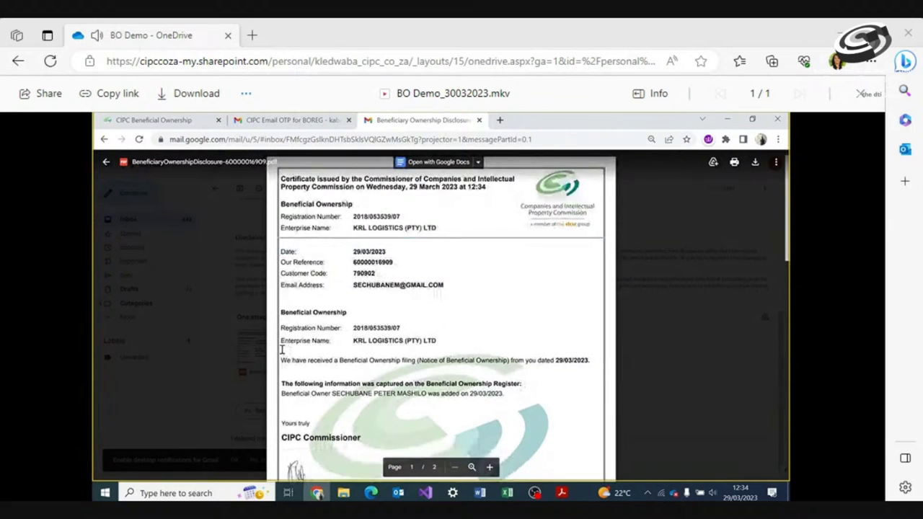
scroll(282, 350, down, 5)
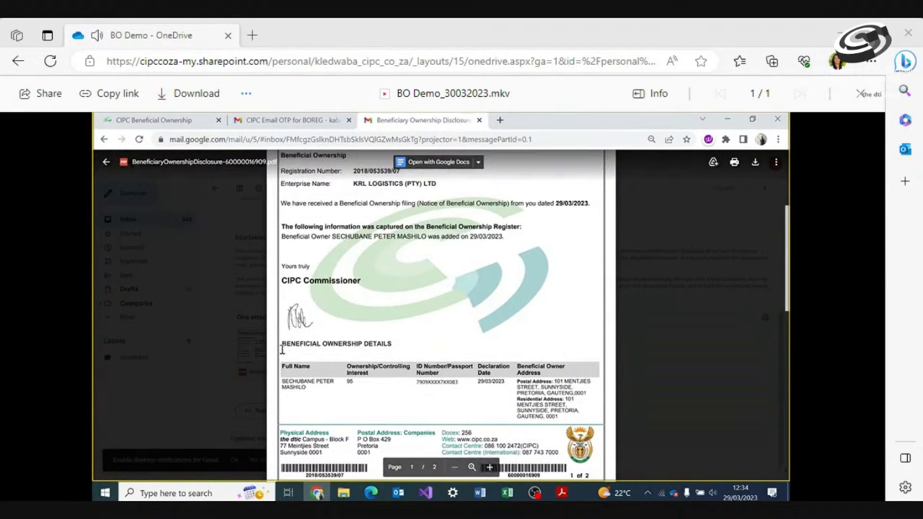
scroll(282, 350, down, 2)
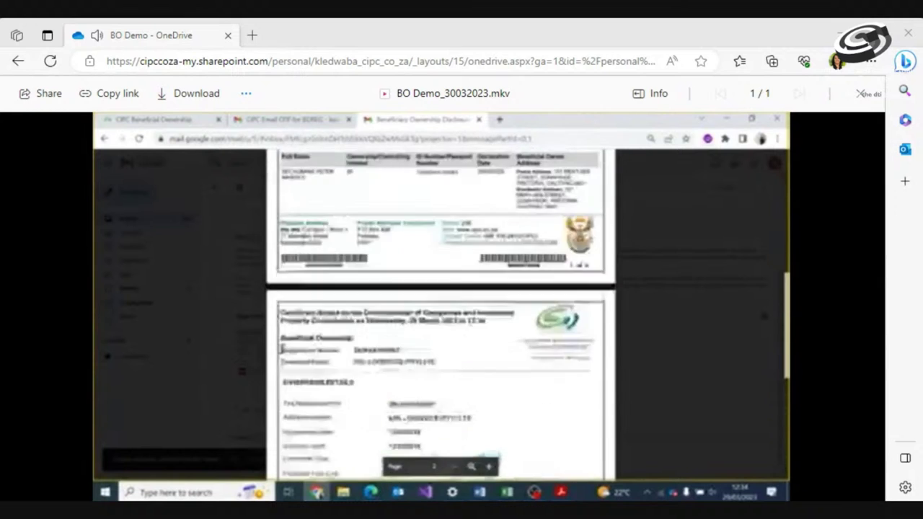
mouse_move(310, 420)
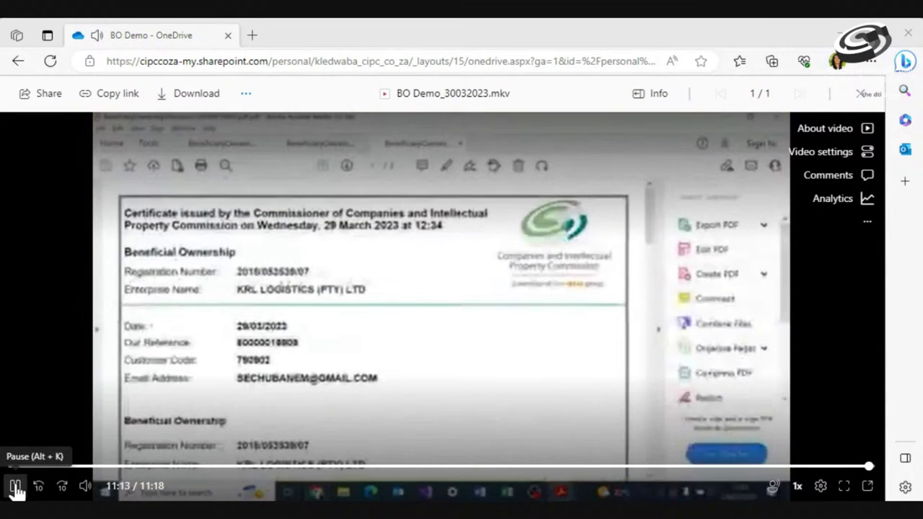
Pause the recording at 11:14 on the downloaded certificate
click(16, 488)
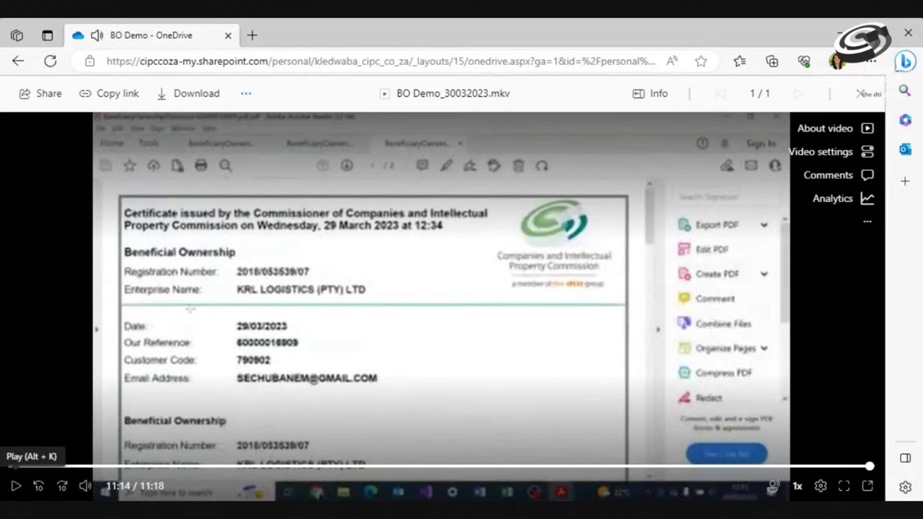